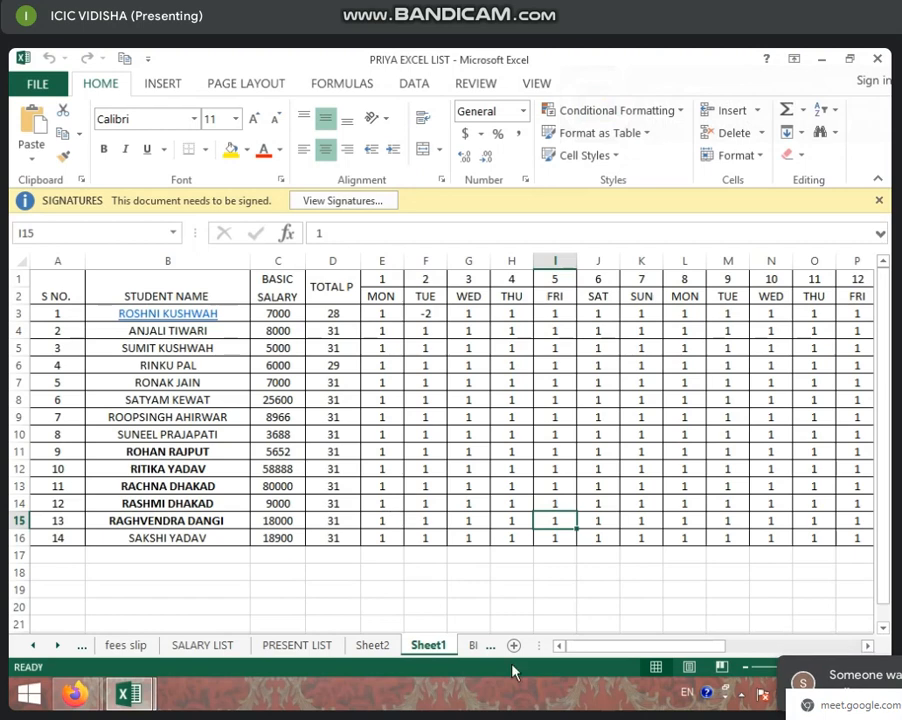
# Enter the formula =sum(e3:ai3) in D3 to total the first student's days present.
pyautogui.click(586, 650)
pyautogui.moveTo(586, 650); pyautogui.dragTo(616, 646)
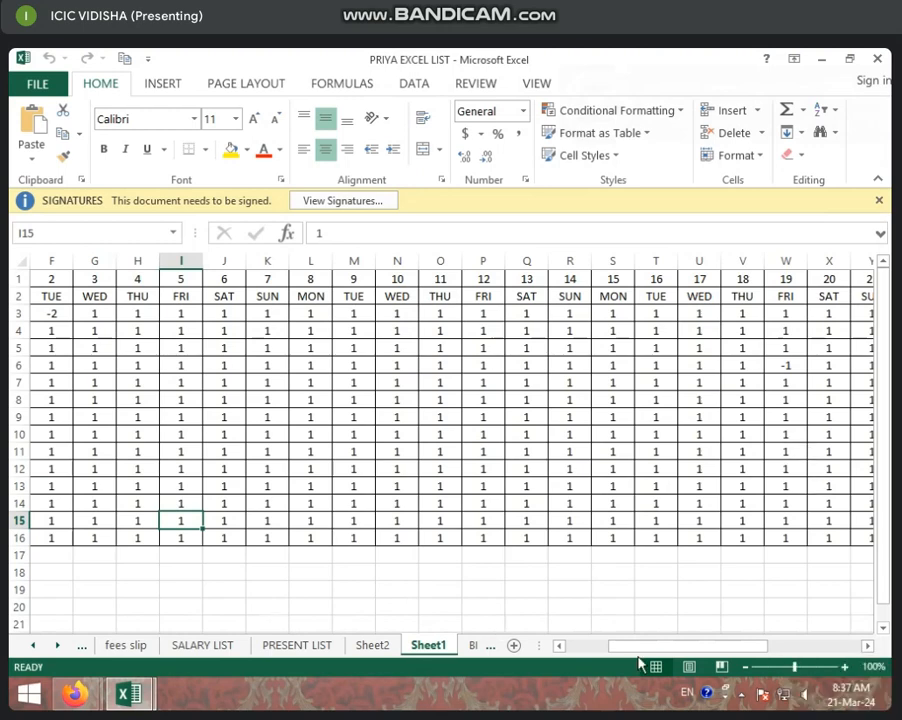
pyautogui.moveTo(680, 648); pyautogui.dragTo(590, 666)
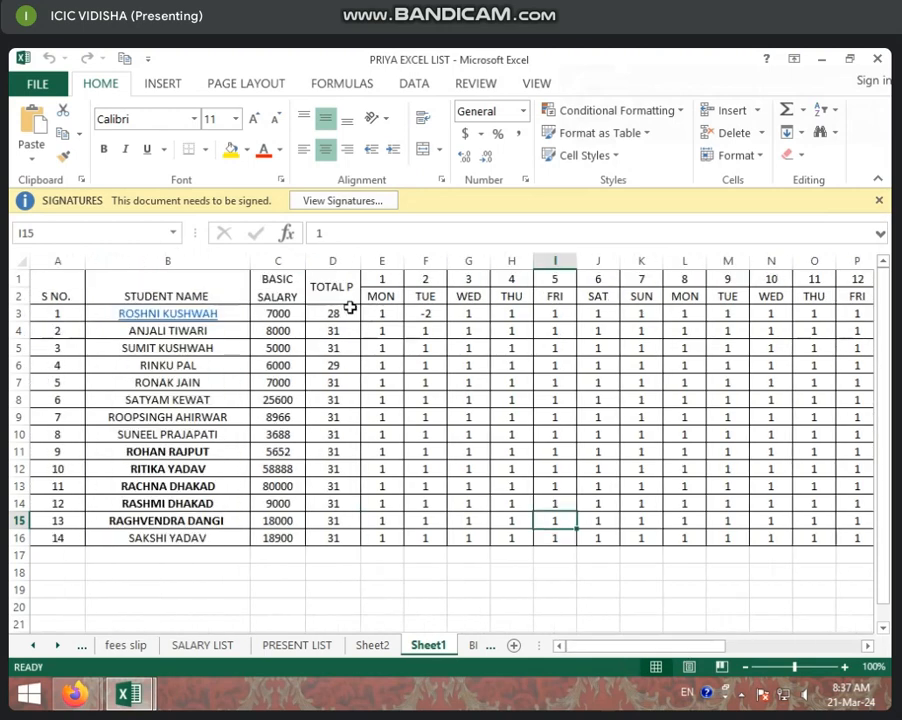
pyautogui.click(349, 310)
pyautogui.write('=')
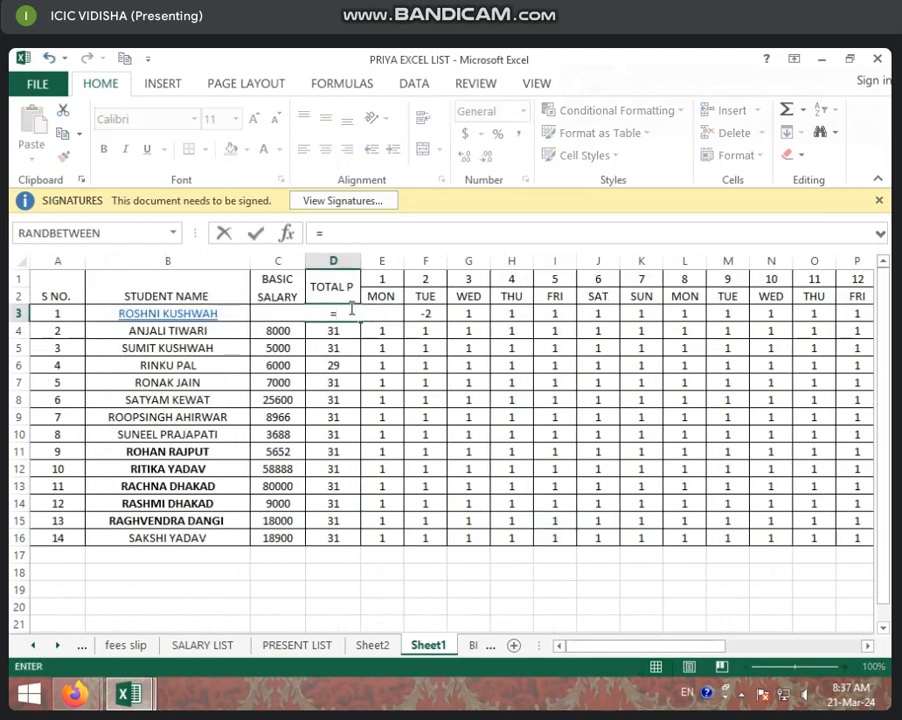
pyautogui.write('sum')
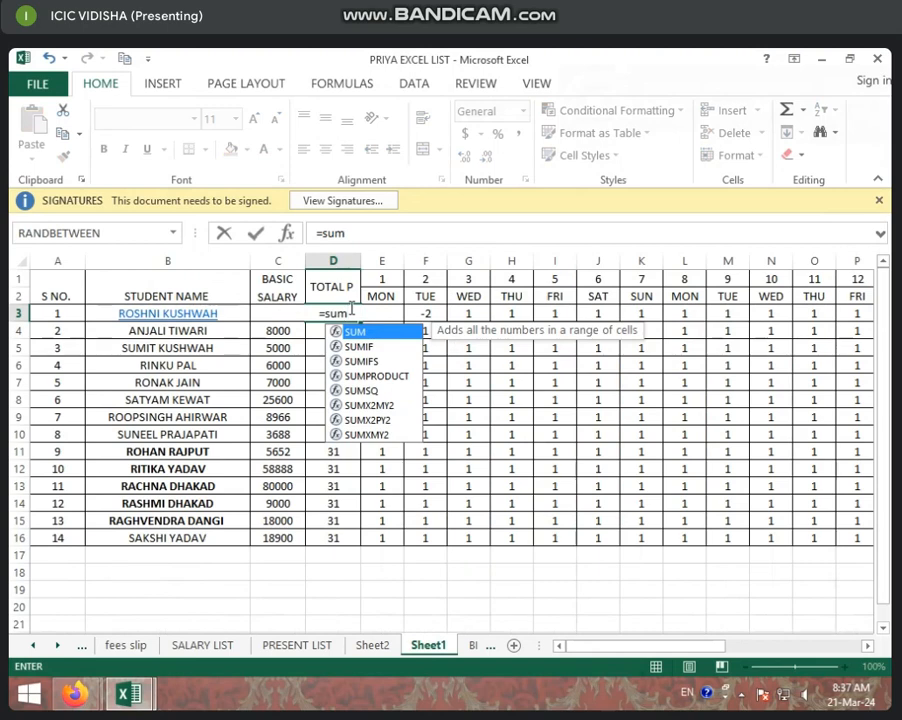
pyautogui.write('(')
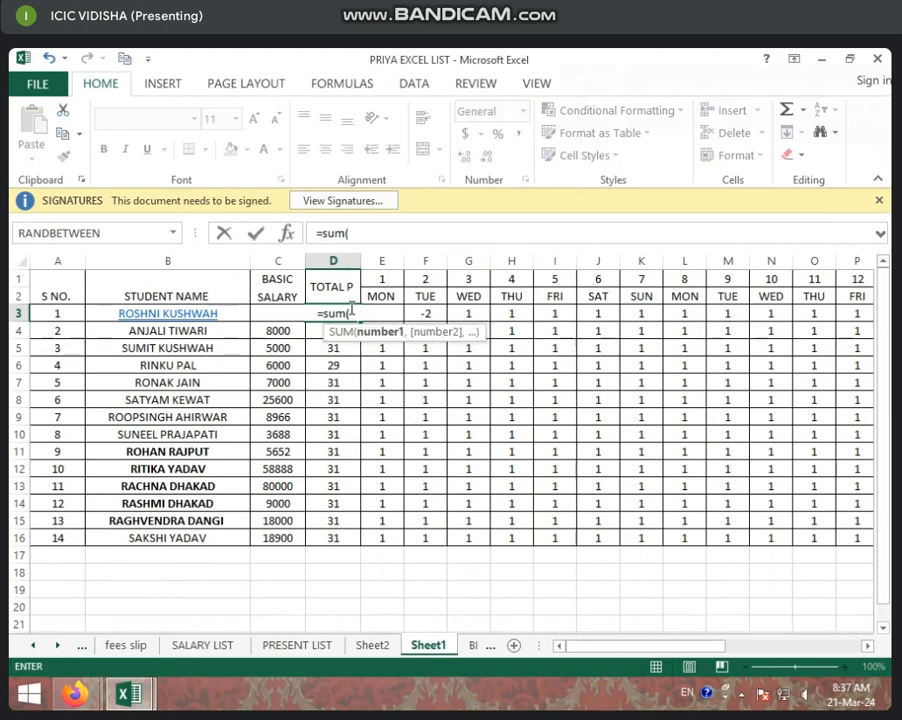
pyautogui.press('F2')
pyautogui.write('e3:')
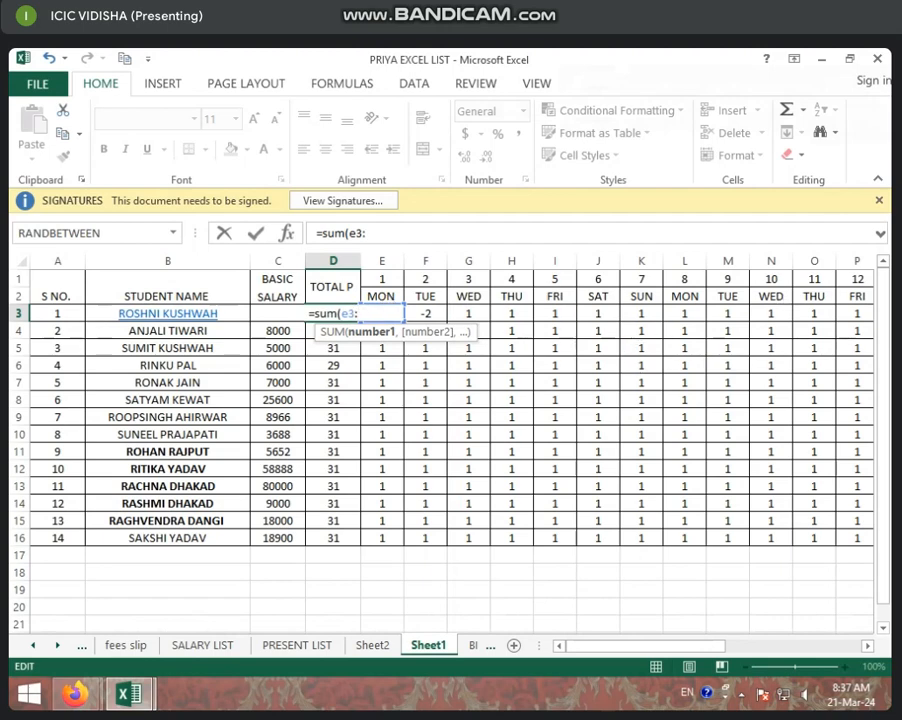
pyautogui.moveTo(654, 646); pyautogui.dragTo(853, 641)
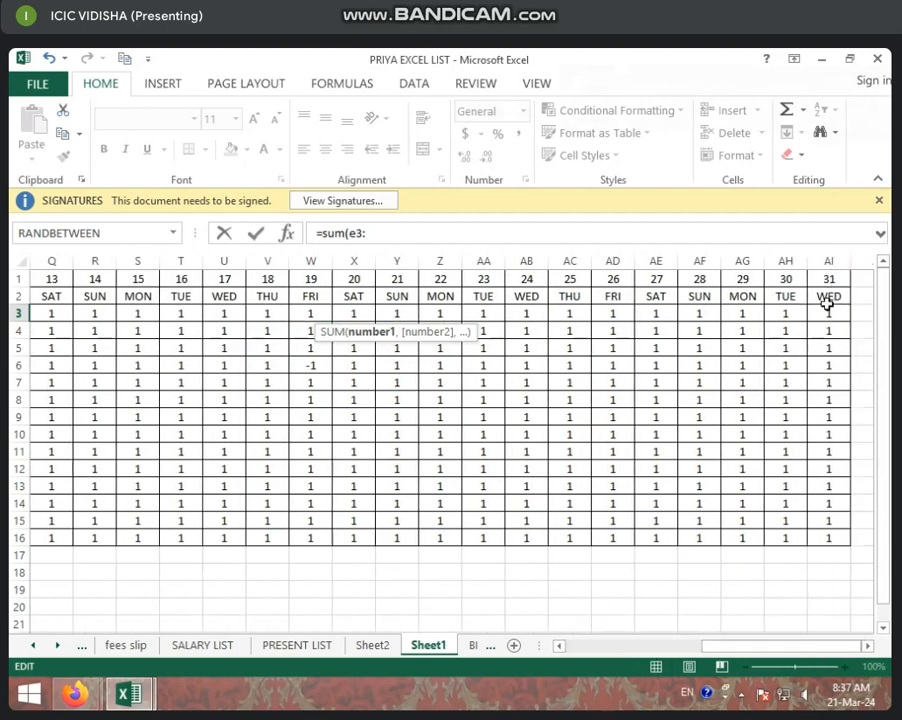
pyautogui.moveTo(787, 650); pyautogui.dragTo(645, 648)
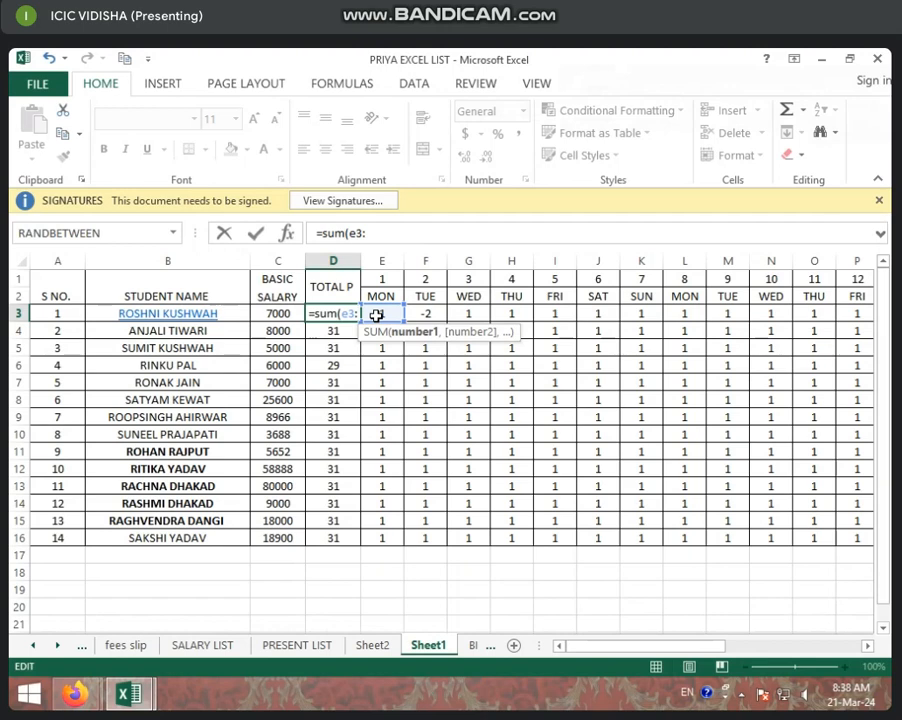
pyautogui.write('ai3')
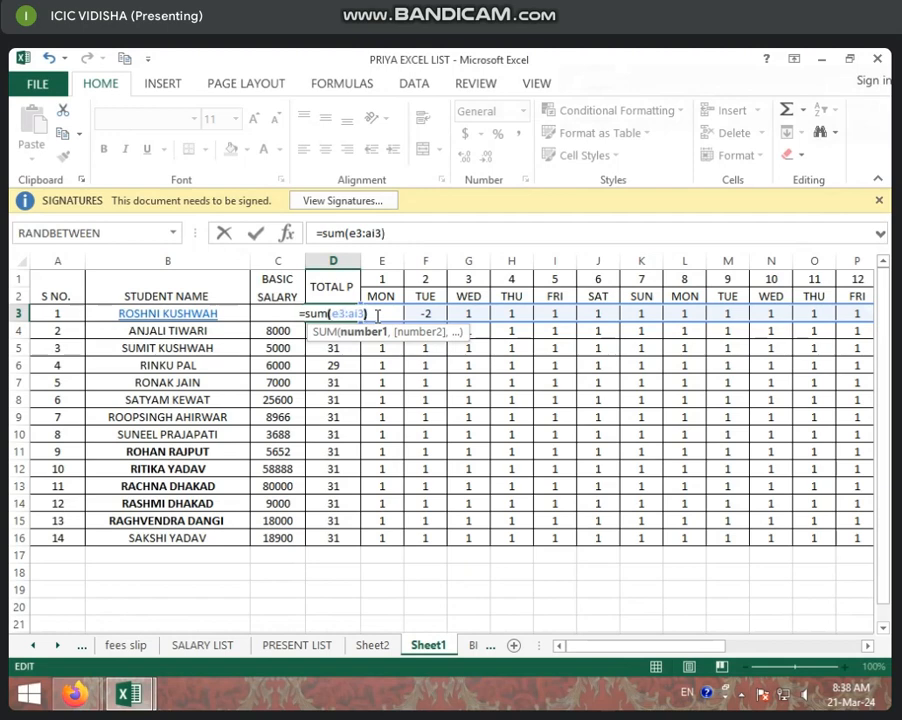
pyautogui.write(')')
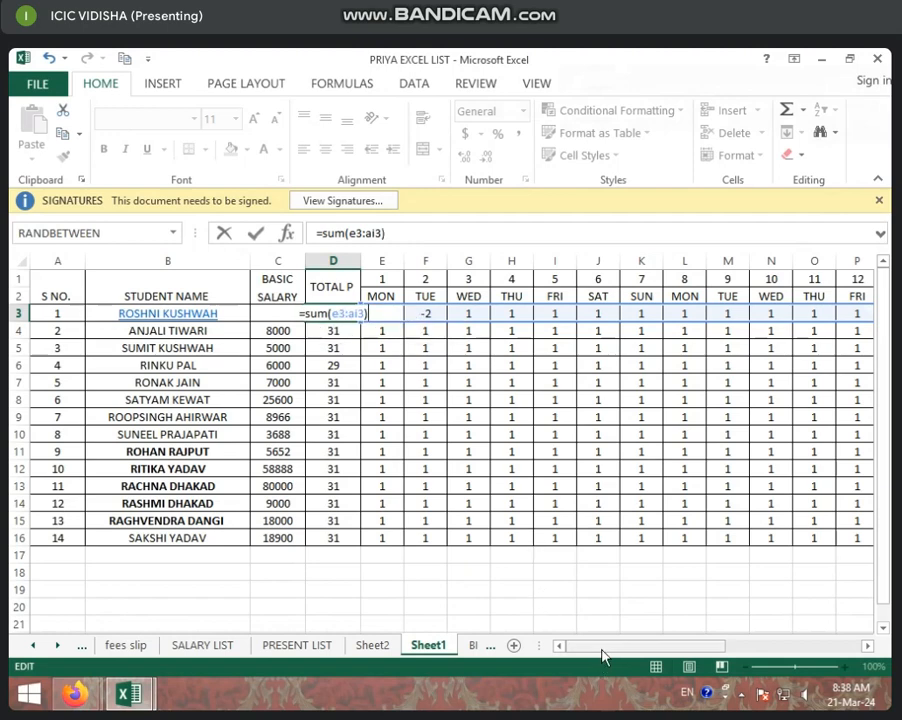
pyautogui.moveTo(586, 649)
pyautogui.mouseDown()
pyautogui.moveTo(771, 640)
pyautogui.moveTo(654, 644)
pyautogui.moveTo(688, 654)
pyautogui.moveTo(586, 654)
pyautogui.mouseUp()
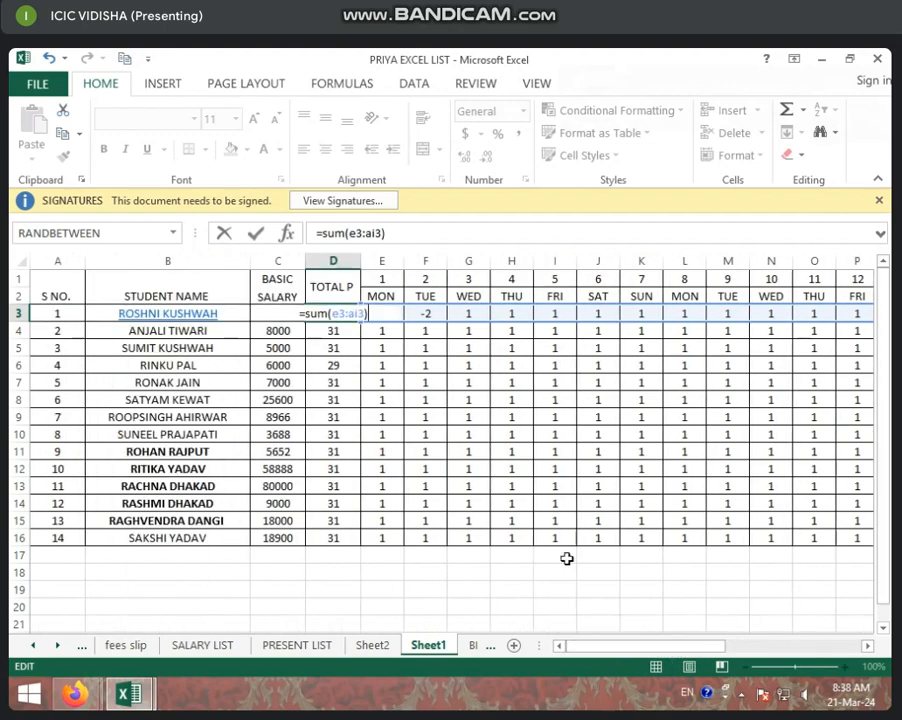
pyautogui.press('Return')
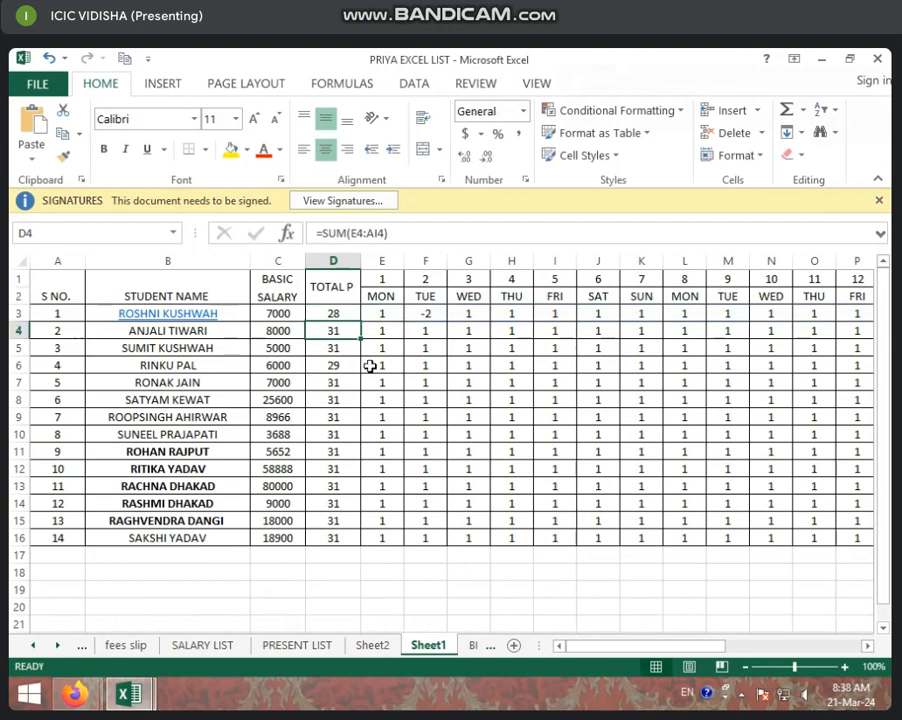
# Insert a new blank column before the TOTAL P column.
pyautogui.click(343, 312)
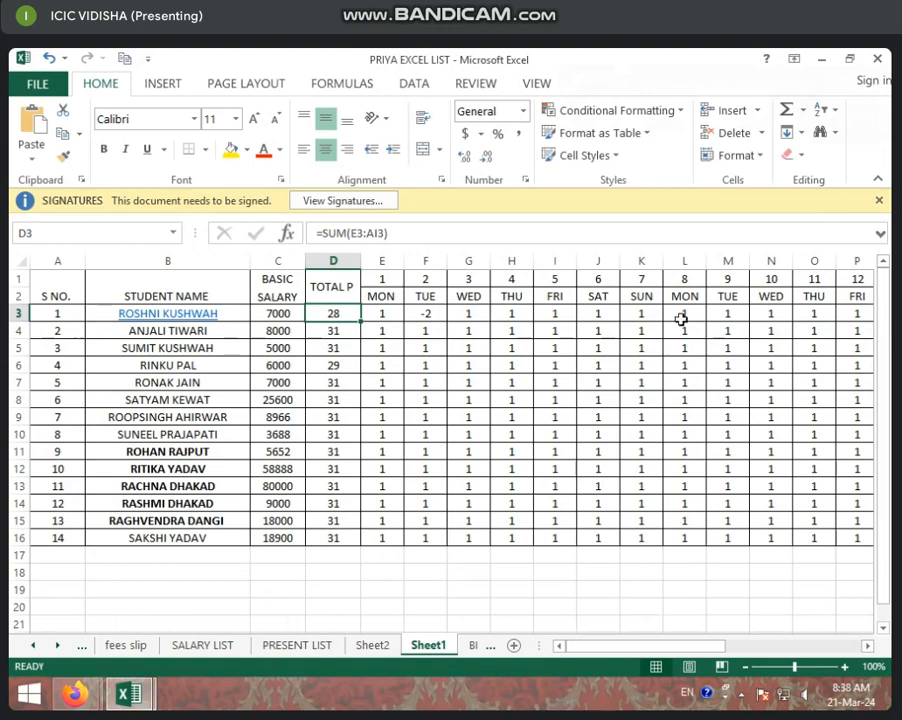
pyautogui.rightClick(335, 262)
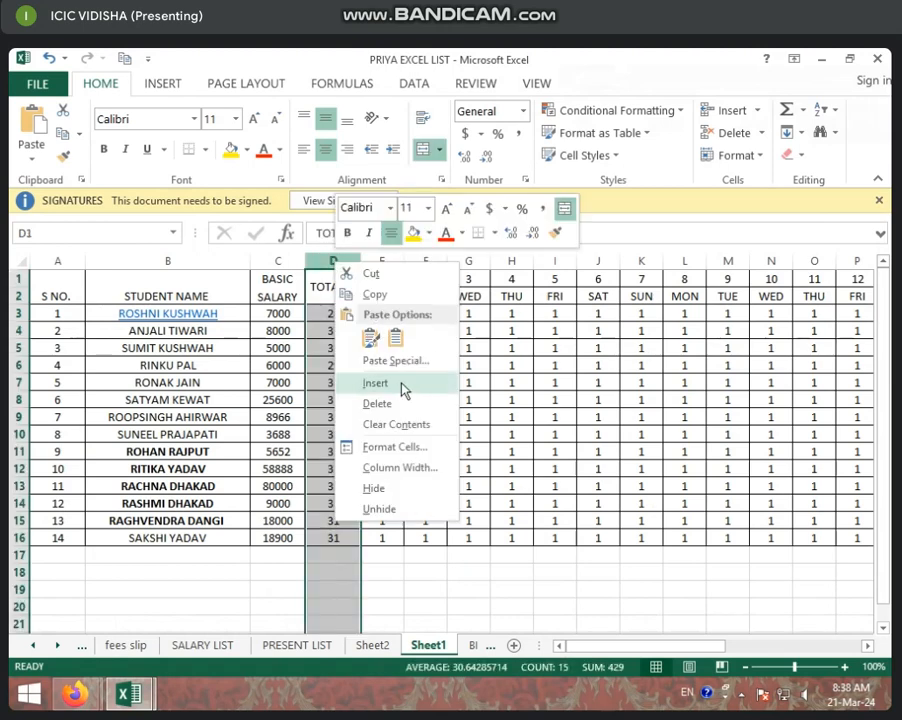
pyautogui.click(376, 383)
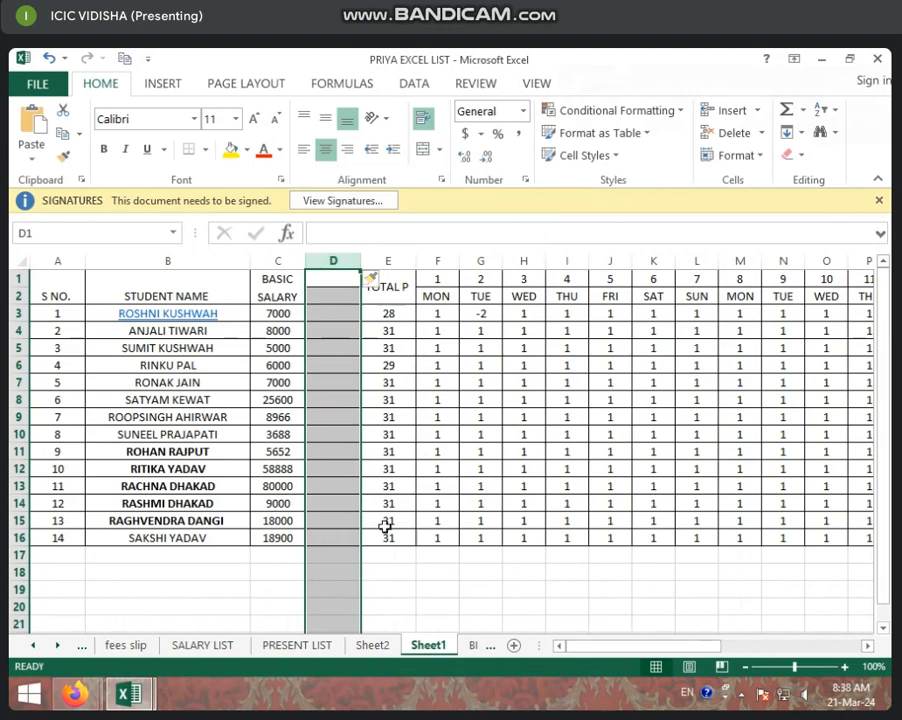
# Merge and center the new column's two header cells and label them NET SALARY.
pyautogui.moveTo(322, 280); pyautogui.dragTo(323, 291)
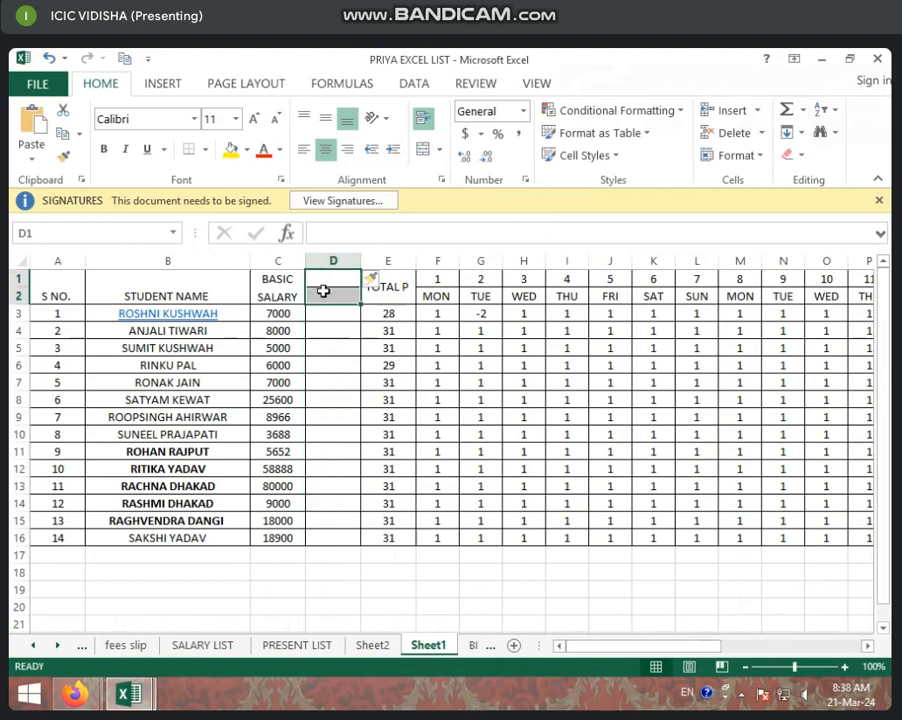
pyautogui.click(421, 152)
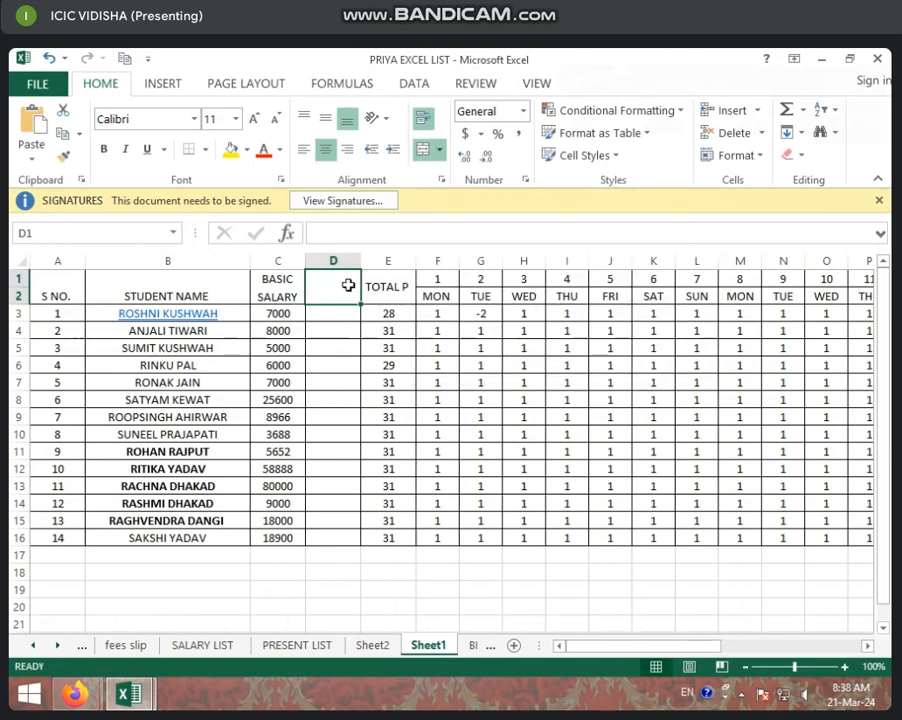
pyautogui.write('net sak')
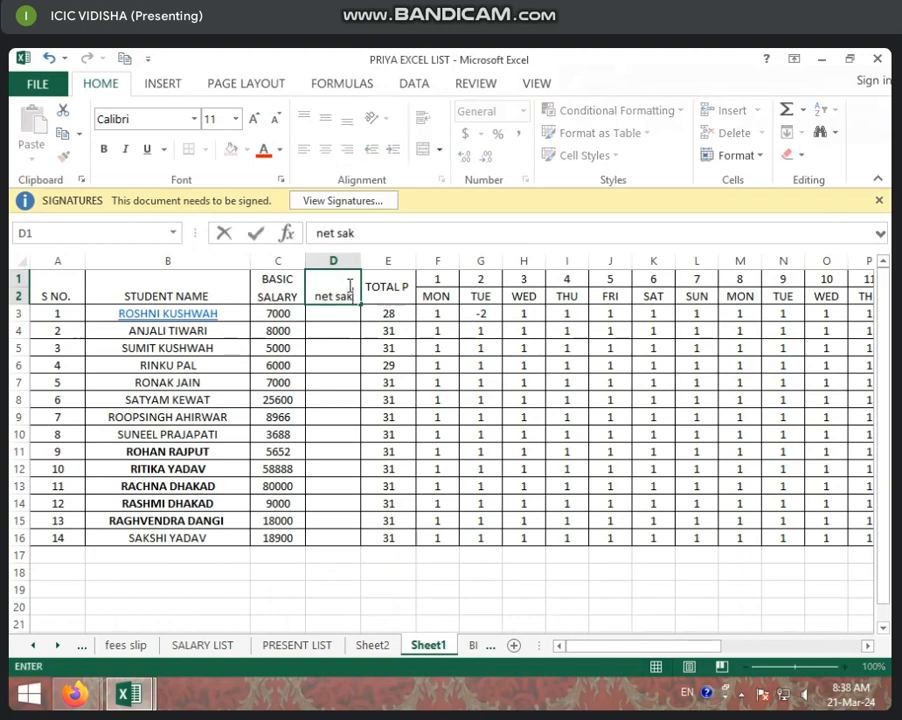
pyautogui.press('BackSpace')
pyautogui.press('BackSpace')
pyautogui.press('BackSpace')
pyautogui.press('BackSpace')
pyautogui.press('BackSpace')
pyautogui.press('BackSpace')
pyautogui.press('BackSpace')
pyautogui.write('N')
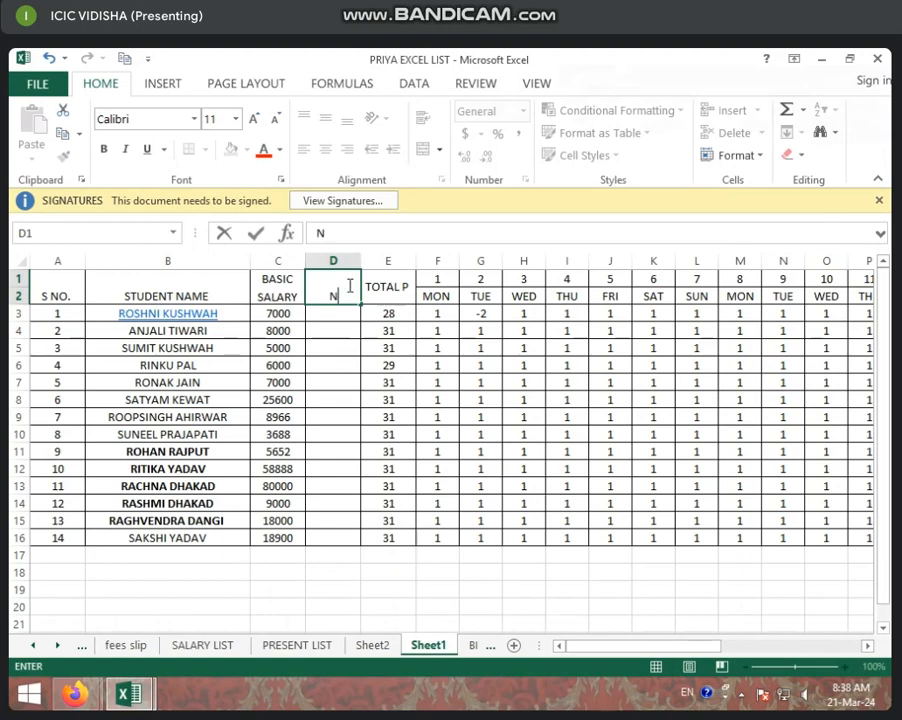
pyautogui.write('ET SALARY')
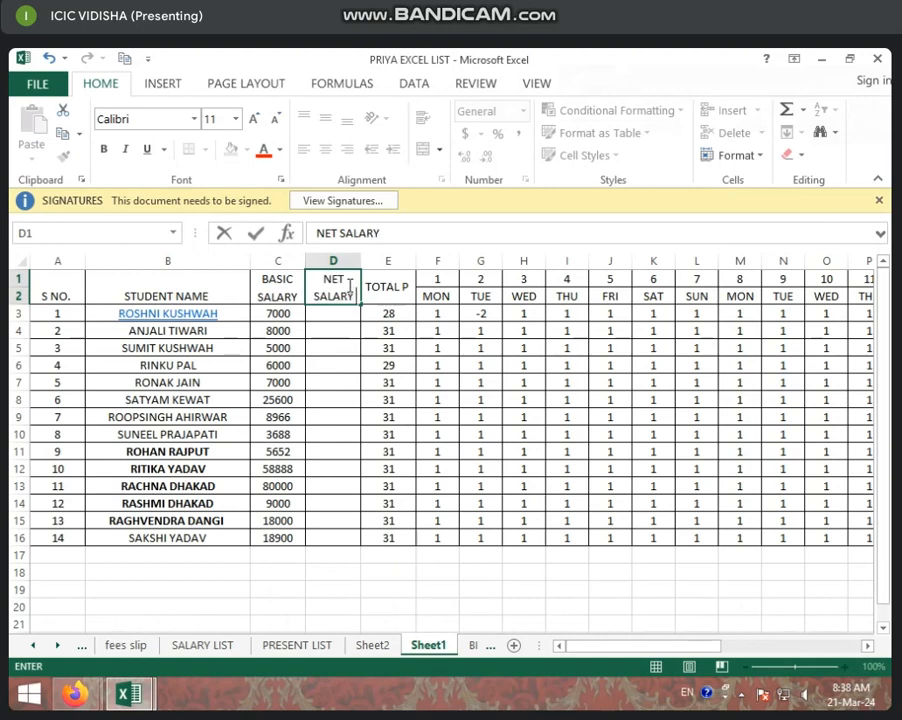
pyautogui.click(340, 312)
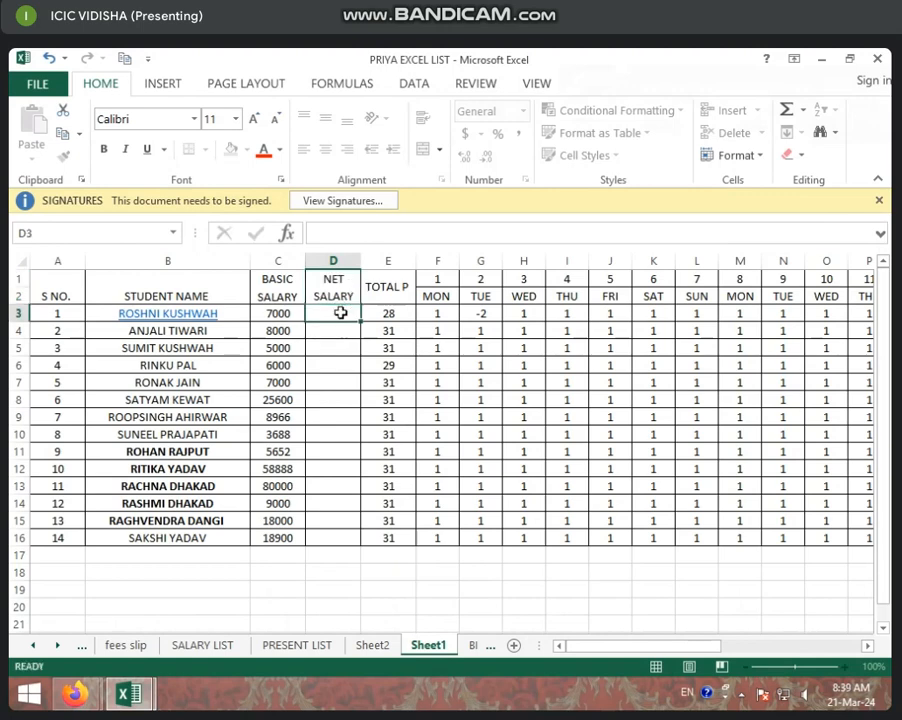
# Try to enter a net salary formula dividing the basic salary by 31 in D3.
pyautogui.write('=')
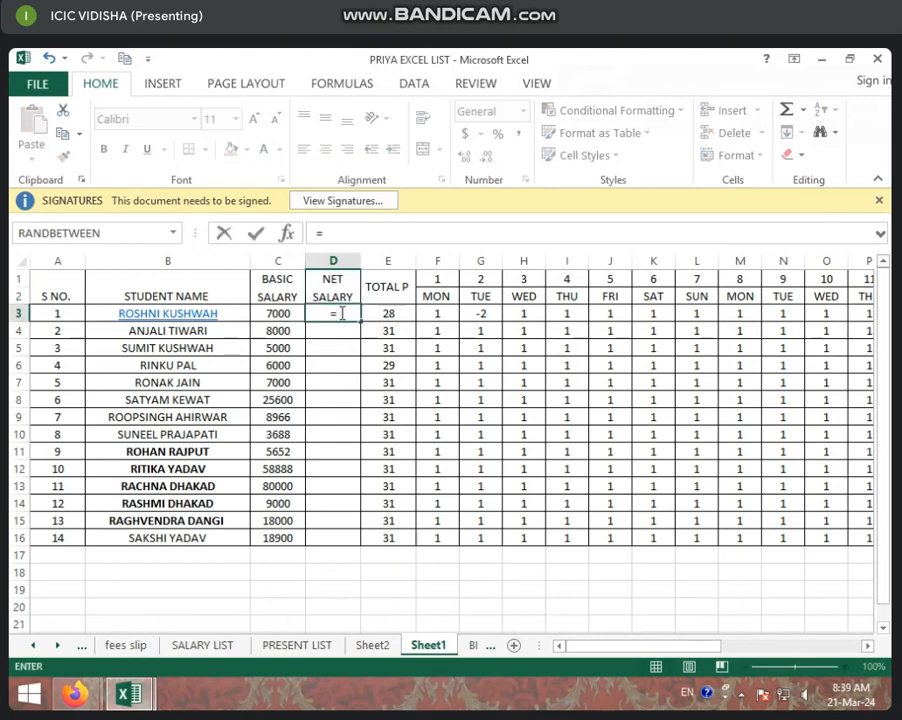
pyautogui.click(268, 314)
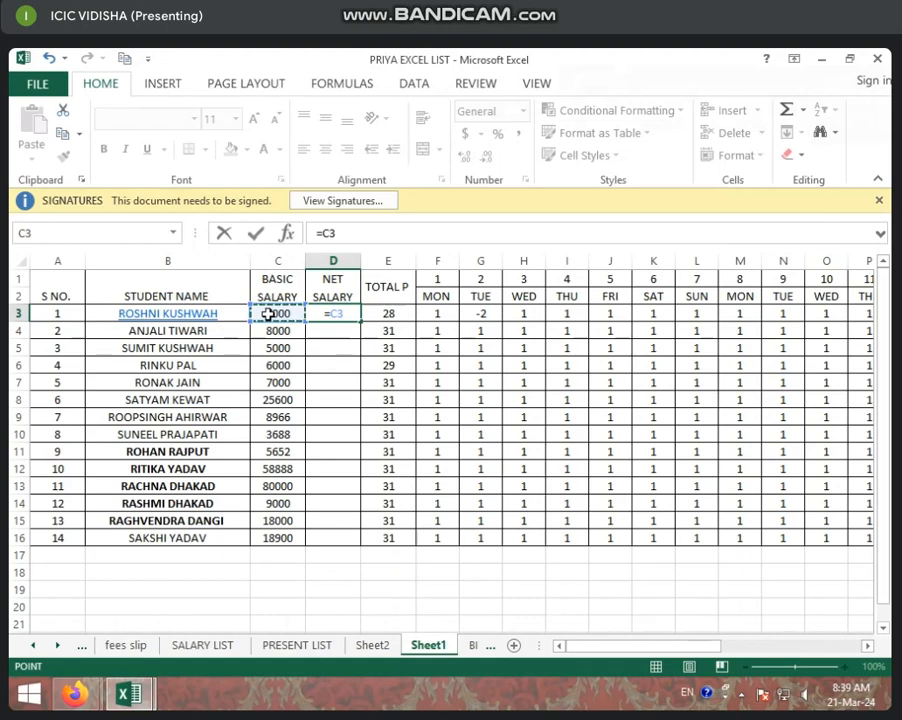
pyautogui.write('/')
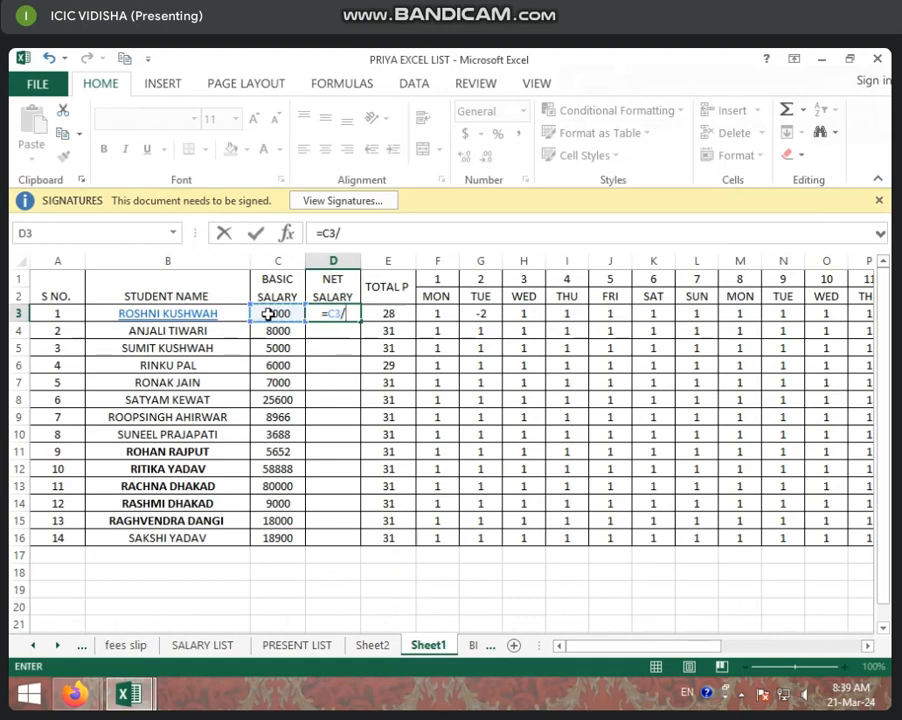
pyautogui.write('31*')
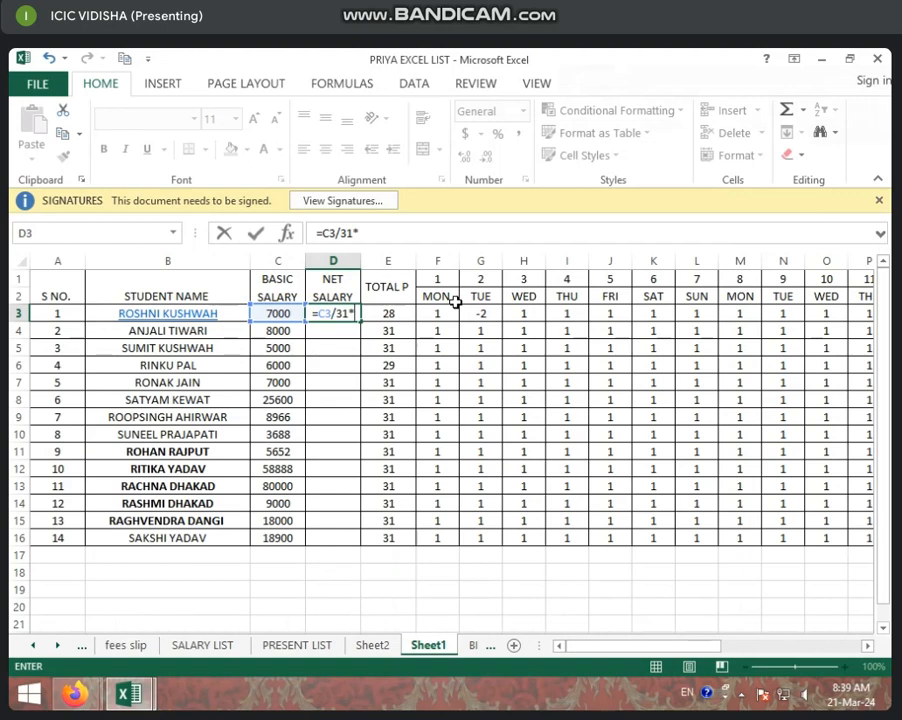
pyautogui.press('Return')
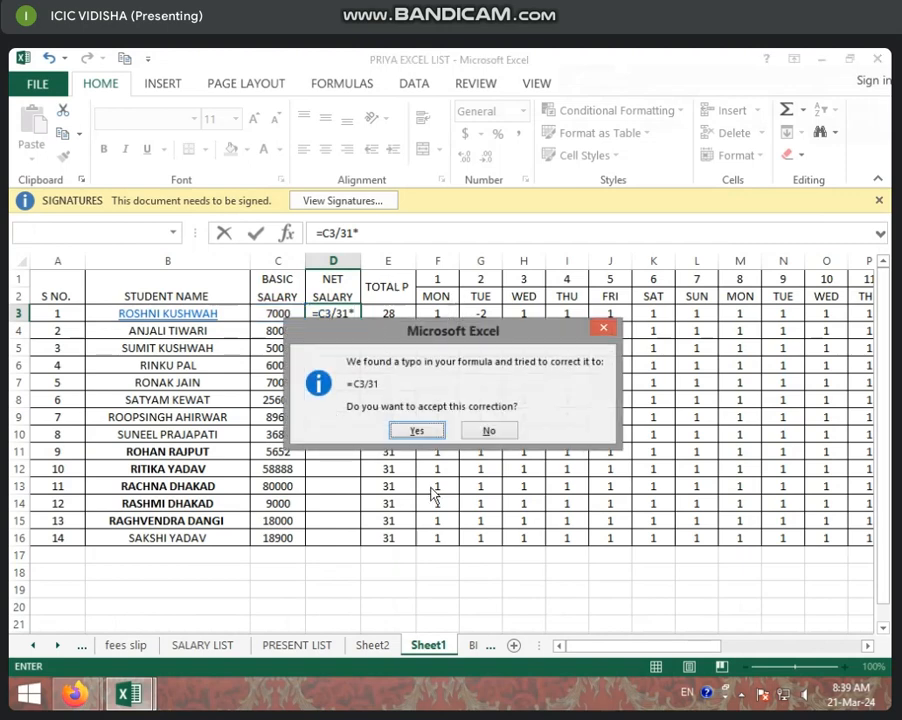
pyautogui.click(428, 432)
# Enter the formula =C3/31*E3 in D3 to calculate the first student's net salary.
pyautogui.click(346, 314)
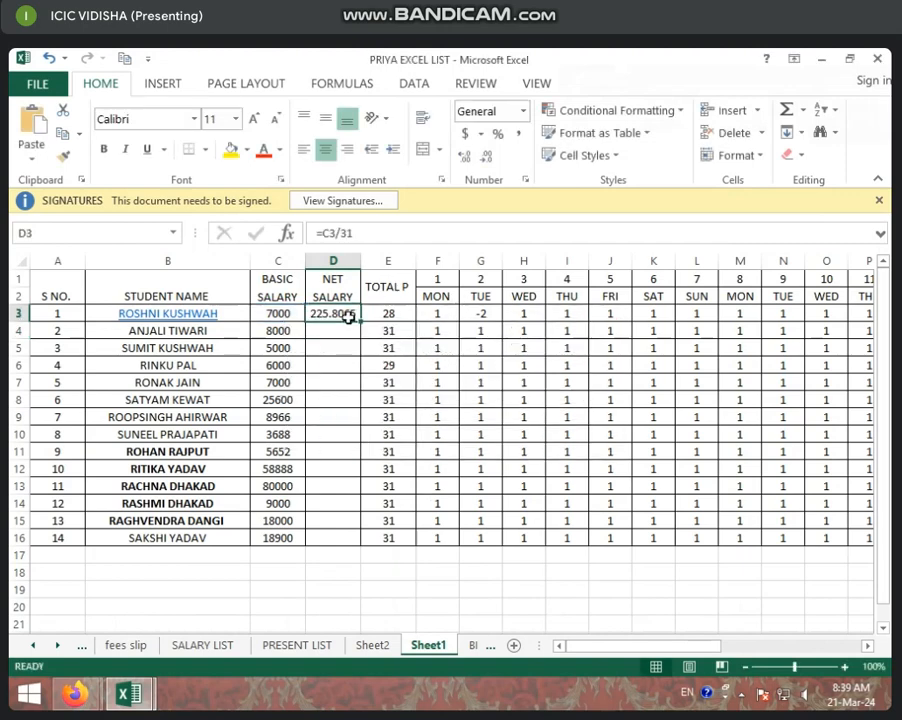
pyautogui.press('BackSpace')
pyautogui.write('=')
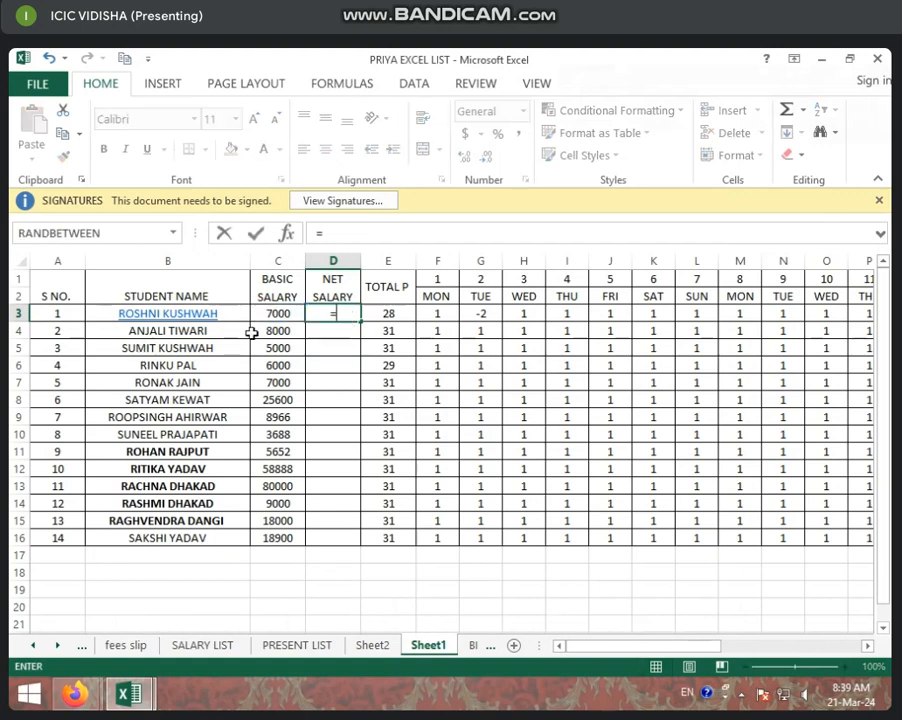
pyautogui.click(278, 313)
pyautogui.write('/')
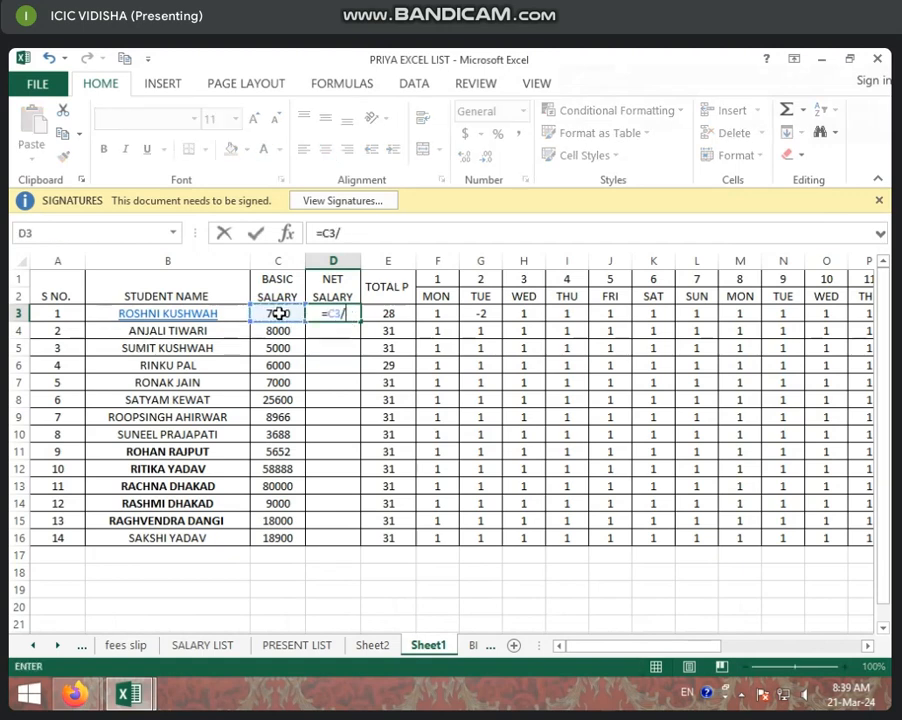
pyautogui.write('31*')
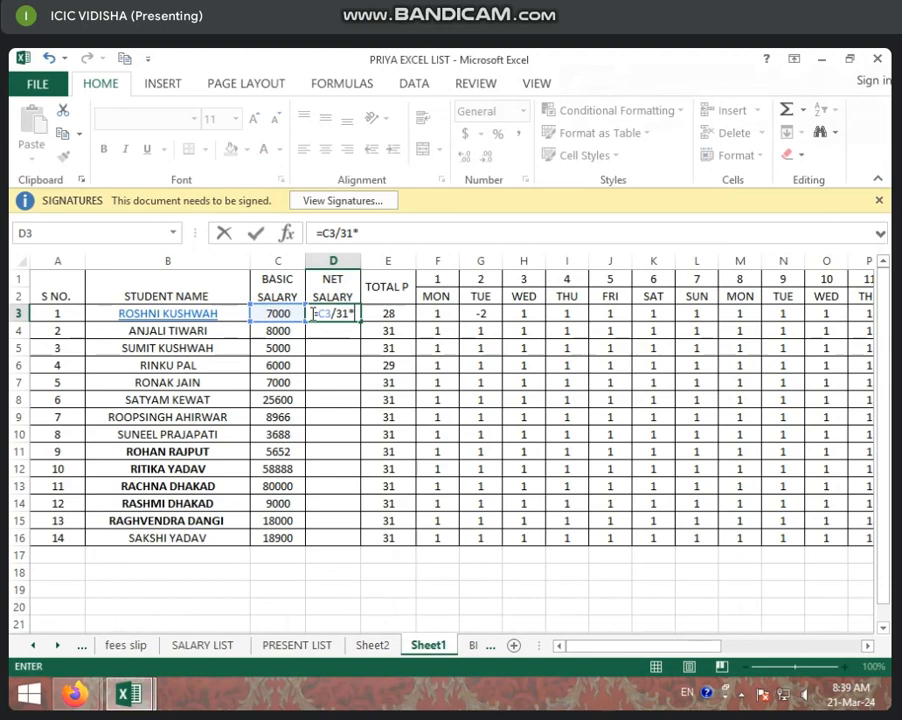
pyautogui.click(397, 312)
pyautogui.press('Return')
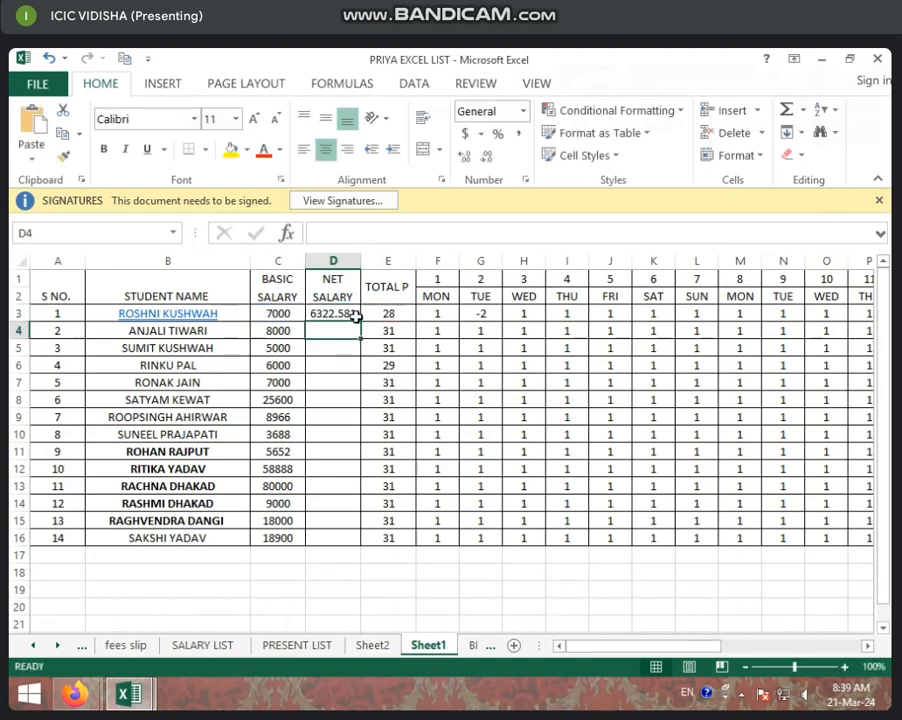
# Fill the net salary formula down the column through row 16.
pyautogui.click(348, 314)
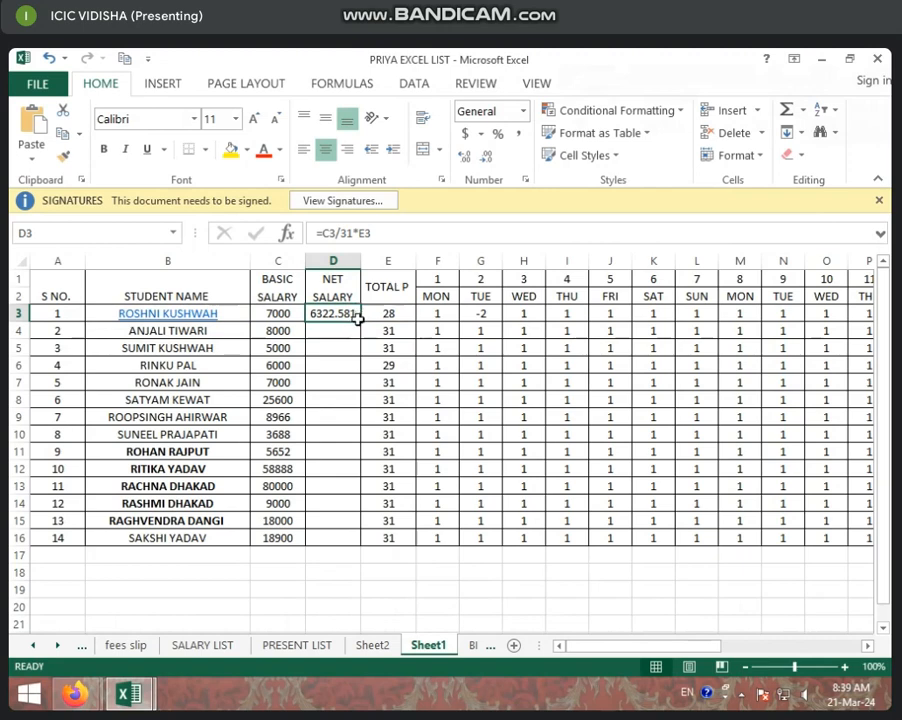
pyautogui.moveTo(362, 318)
pyautogui.mouseDown()
pyautogui.moveTo(354, 503)
pyautogui.moveTo(374, 538)
pyautogui.mouseUp()
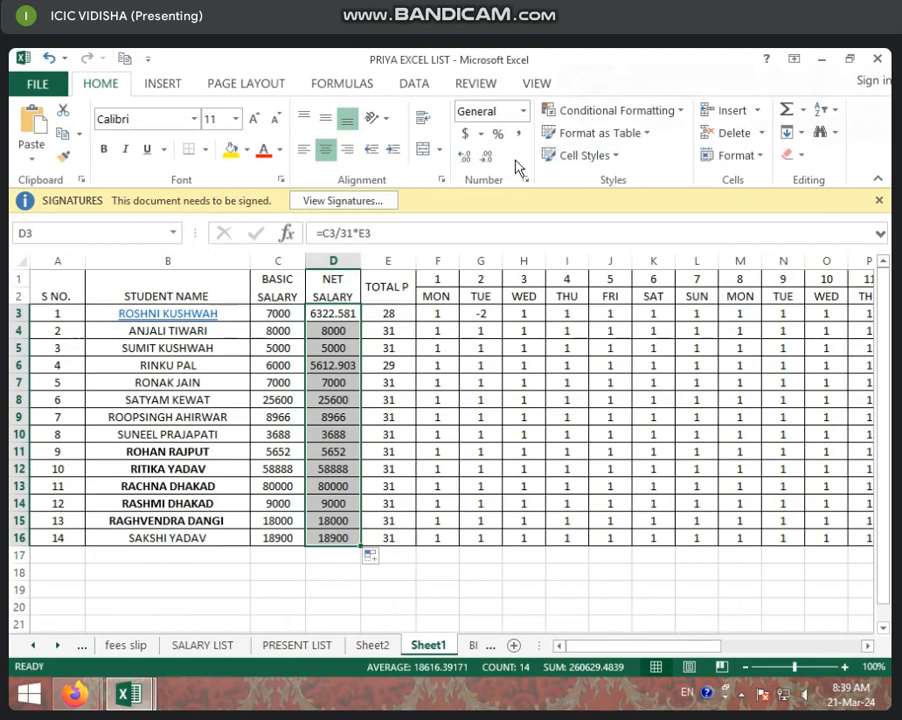
# Decrease the decimal places of the net salary values to show whole numbers.
pyautogui.click(486, 160)
pyautogui.click(486, 160)
pyautogui.click(486, 160)
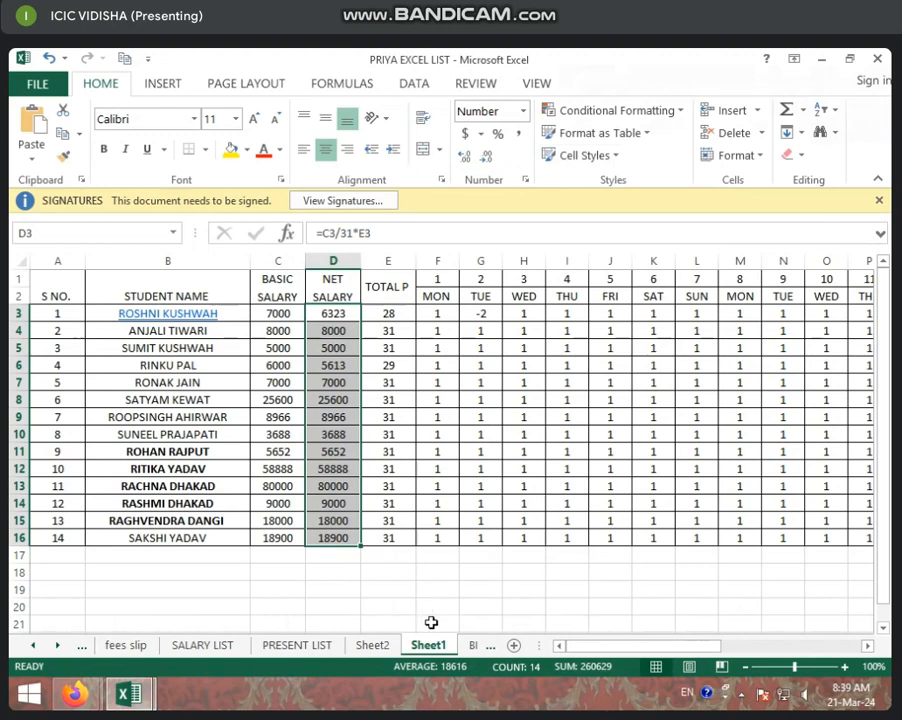
pyautogui.click(502, 605)
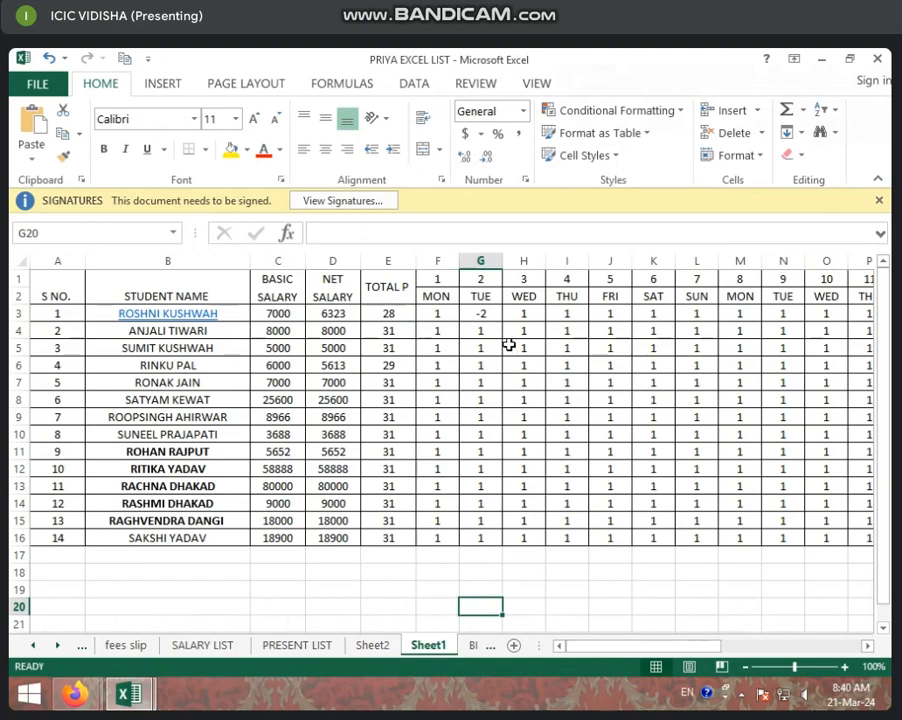
# Insert a new blank column before the NET SALARY column.
pyautogui.click(335, 329)
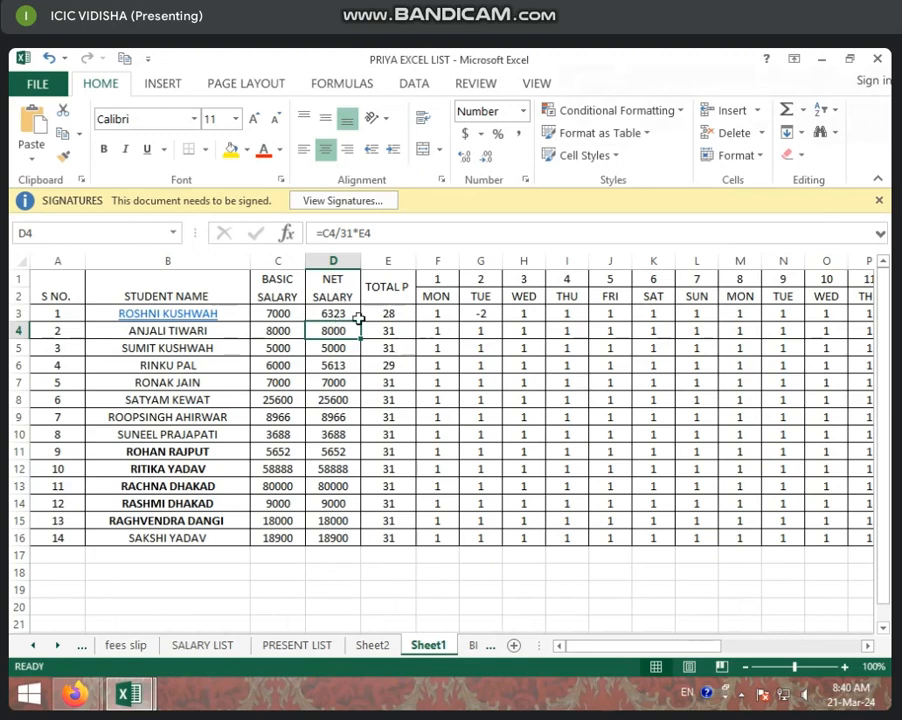
pyautogui.moveTo(626, 646); pyautogui.dragTo(771, 646)
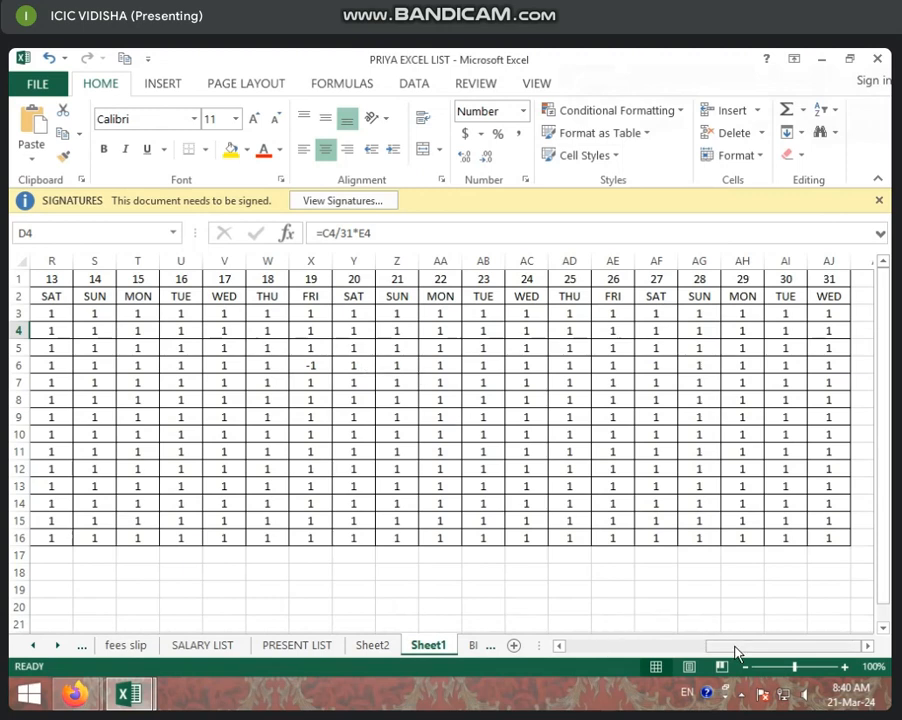
pyautogui.moveTo(713, 645); pyautogui.dragTo(585, 646)
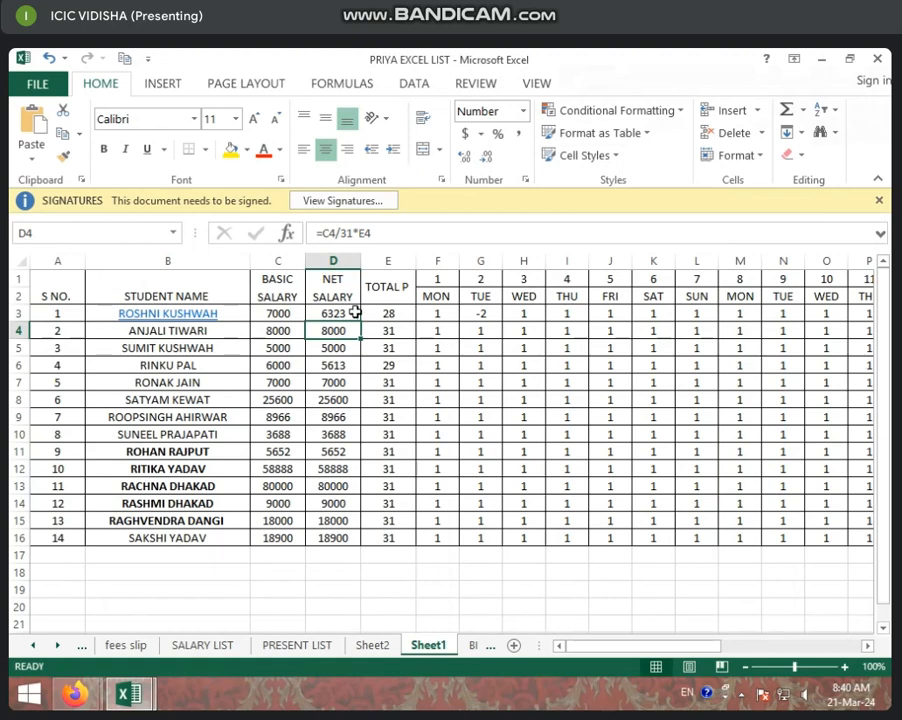
pyautogui.rightClick(340, 263)
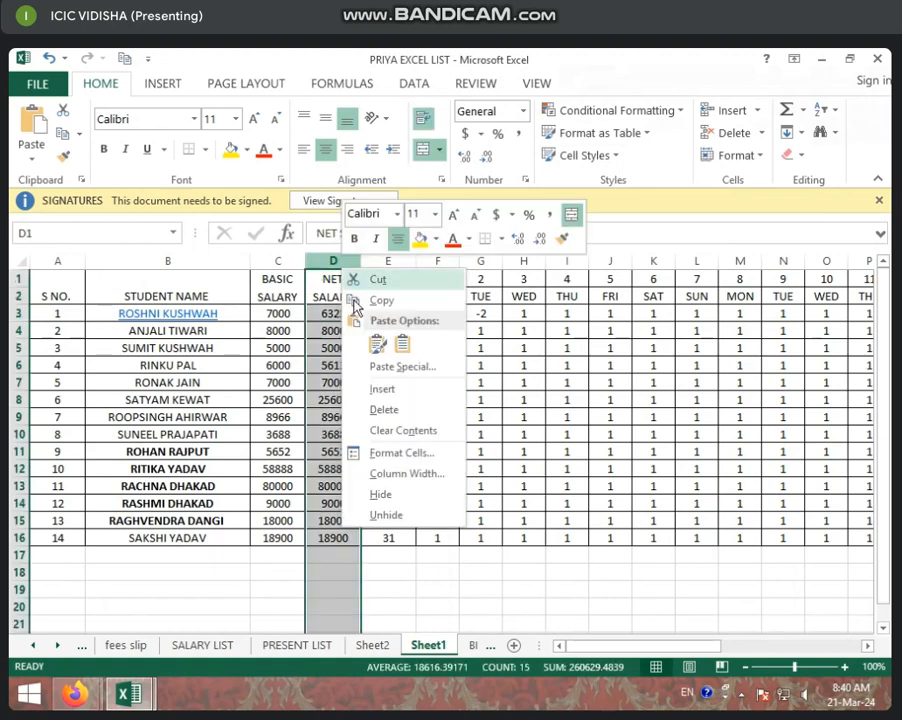
pyautogui.click(430, 389)
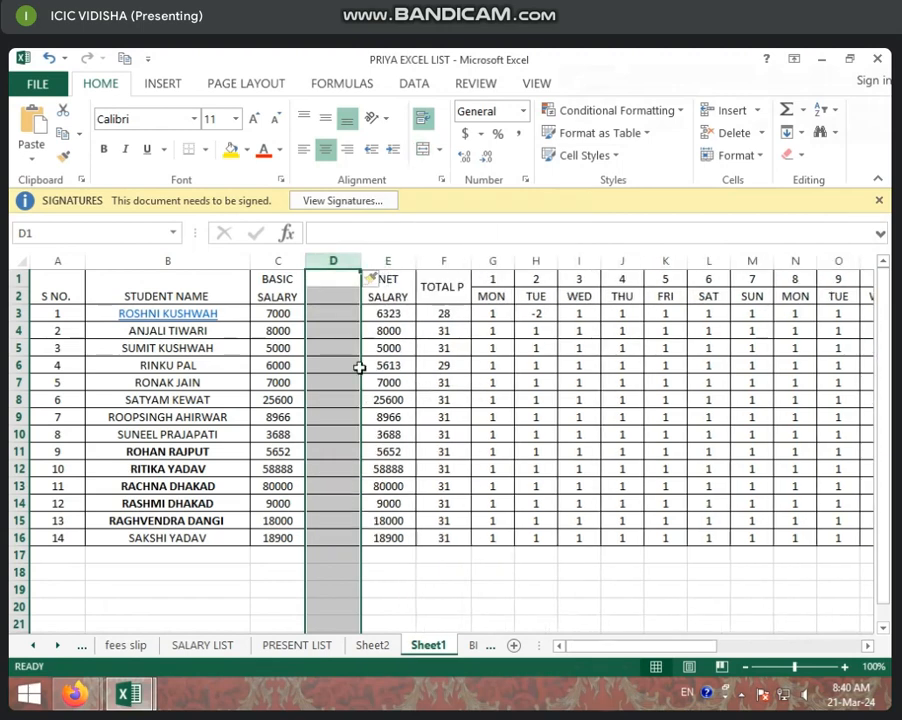
# Merge D1:D2 and enter the heading LATE MIN AMT in the new column.
pyautogui.click(342, 283)
pyautogui.click(372, 329)
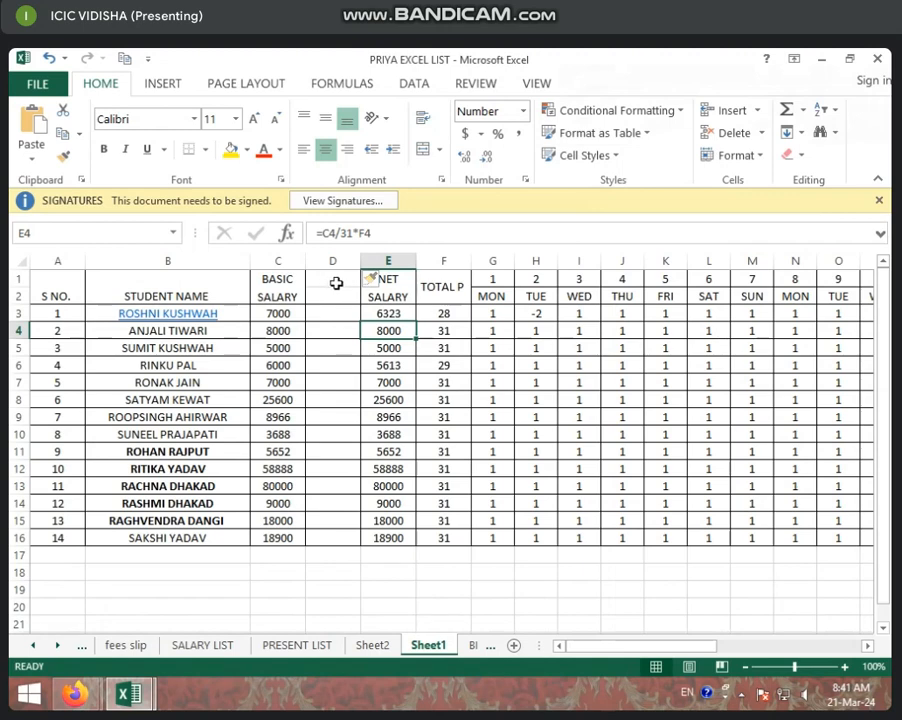
pyautogui.moveTo(336, 283); pyautogui.dragTo(336, 294)
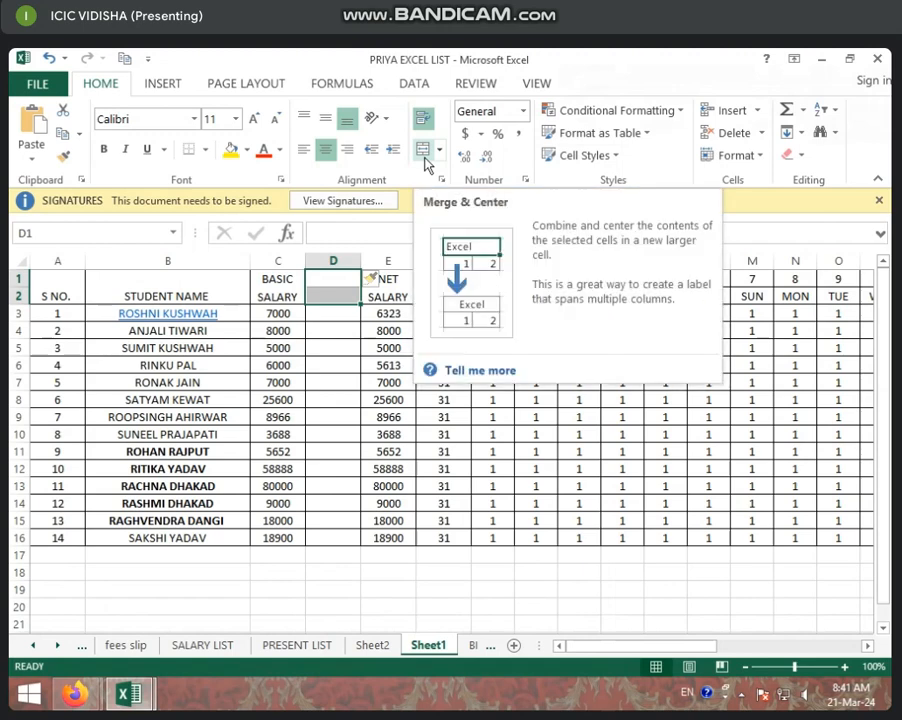
pyautogui.click(425, 158)
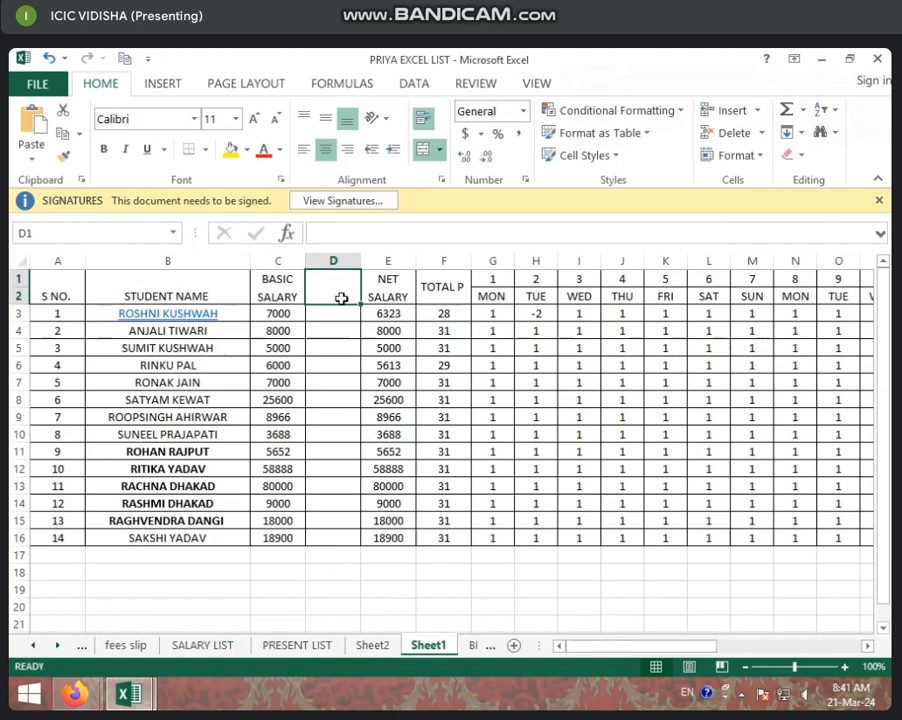
pyautogui.write('LATE MIN AM')
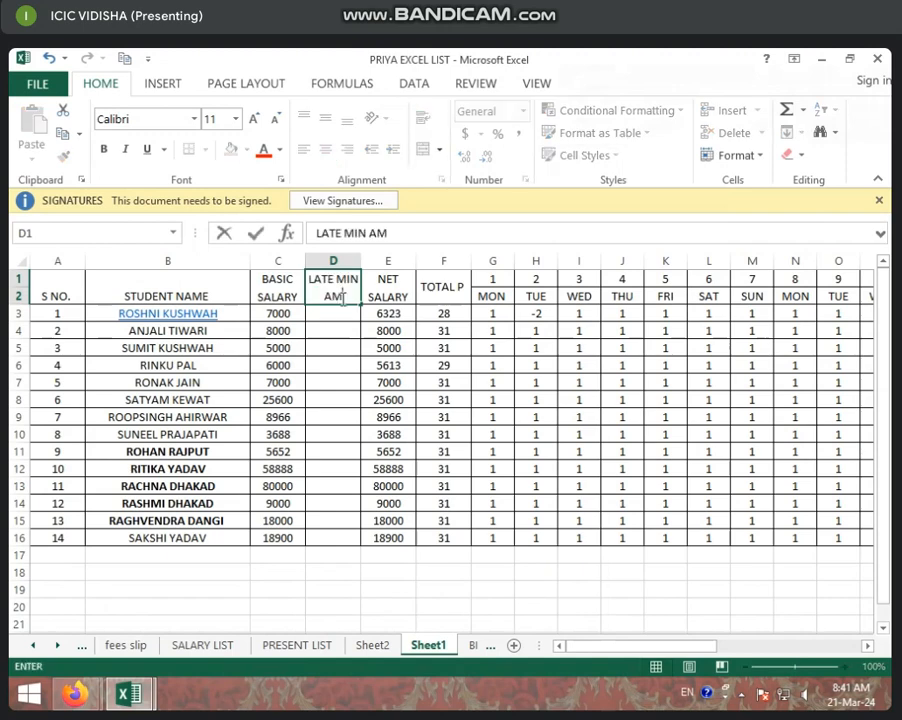
pyautogui.write('T')
# Rename the worksheet Sheet1 to SALARY ATTENDANCE LIST.
pyautogui.rightClick(447, 645)
pyautogui.click(531, 485)
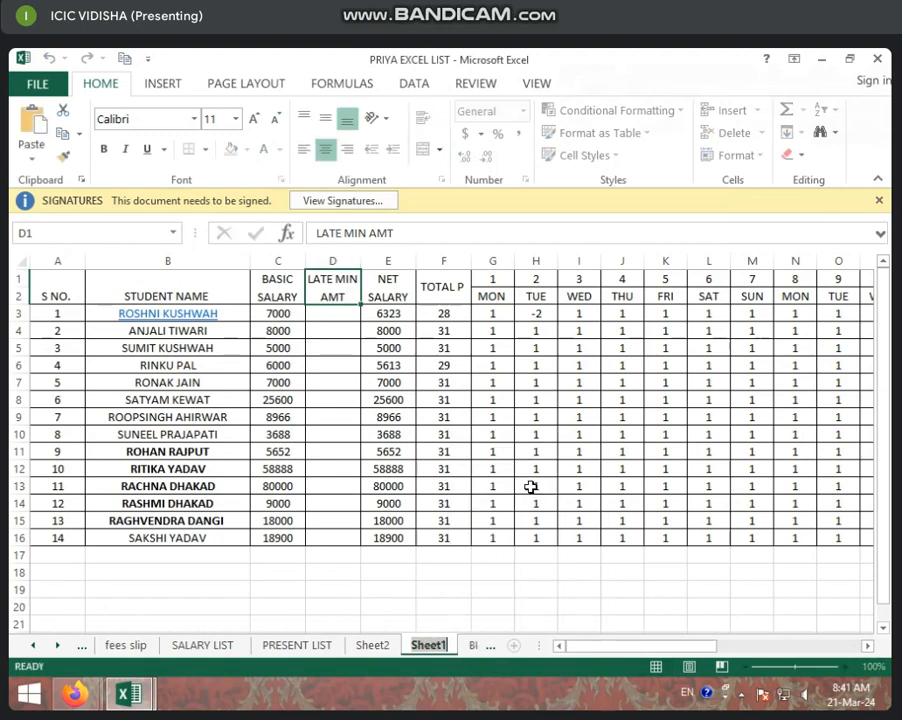
pyautogui.write('SALARY A')
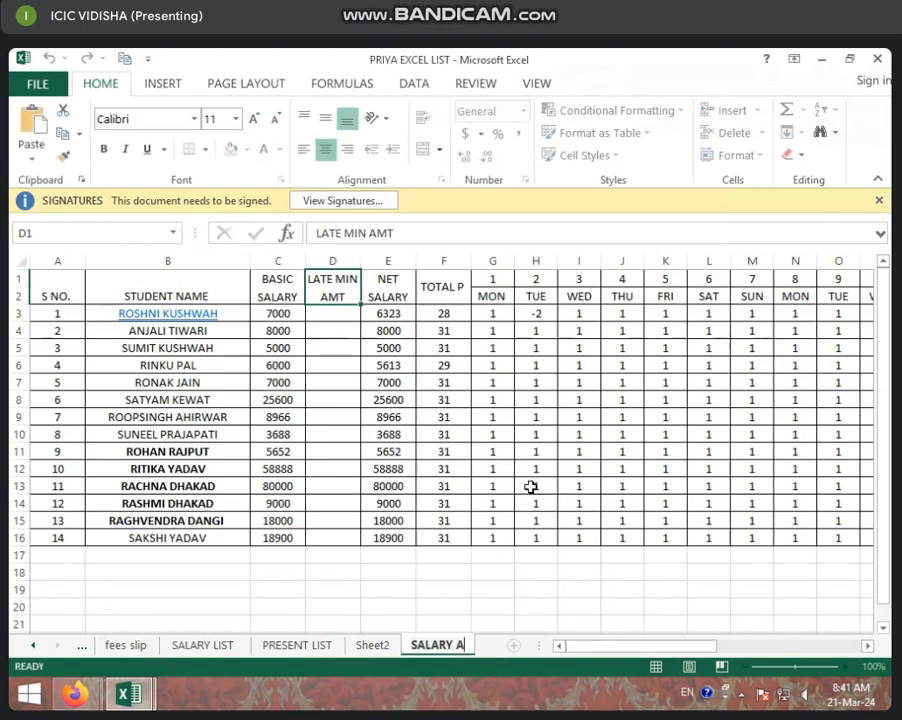
pyautogui.write('TTEN')
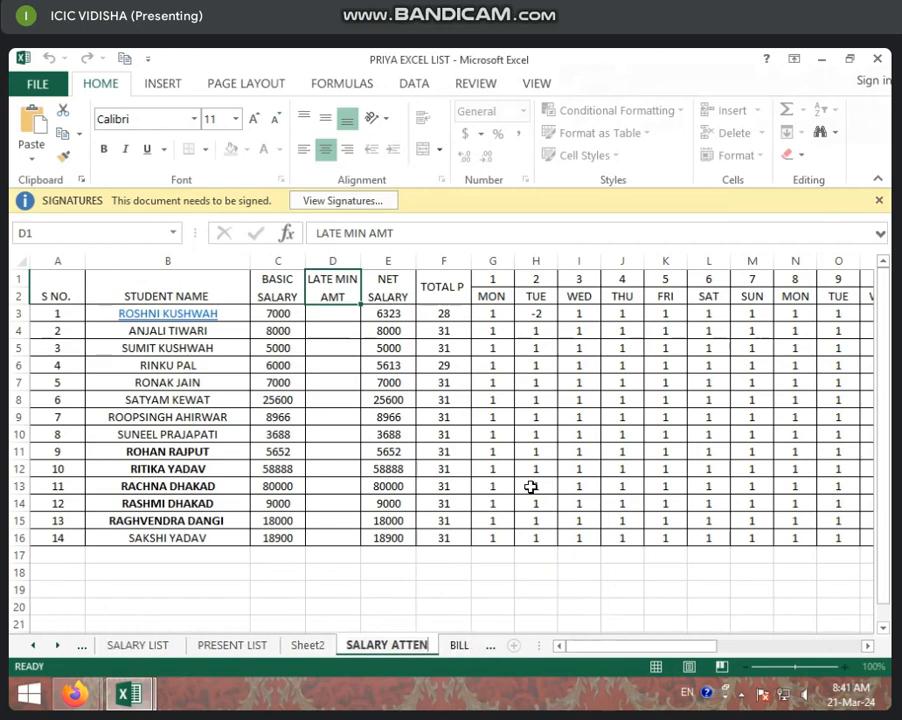
pyautogui.write('DANCE LIST')
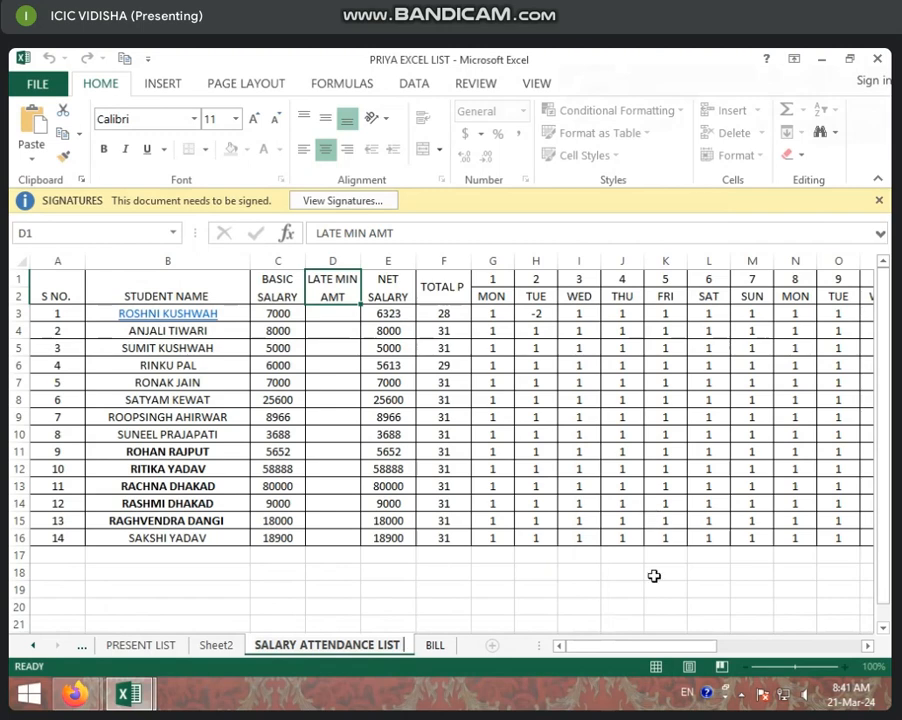
pyautogui.click(603, 592)
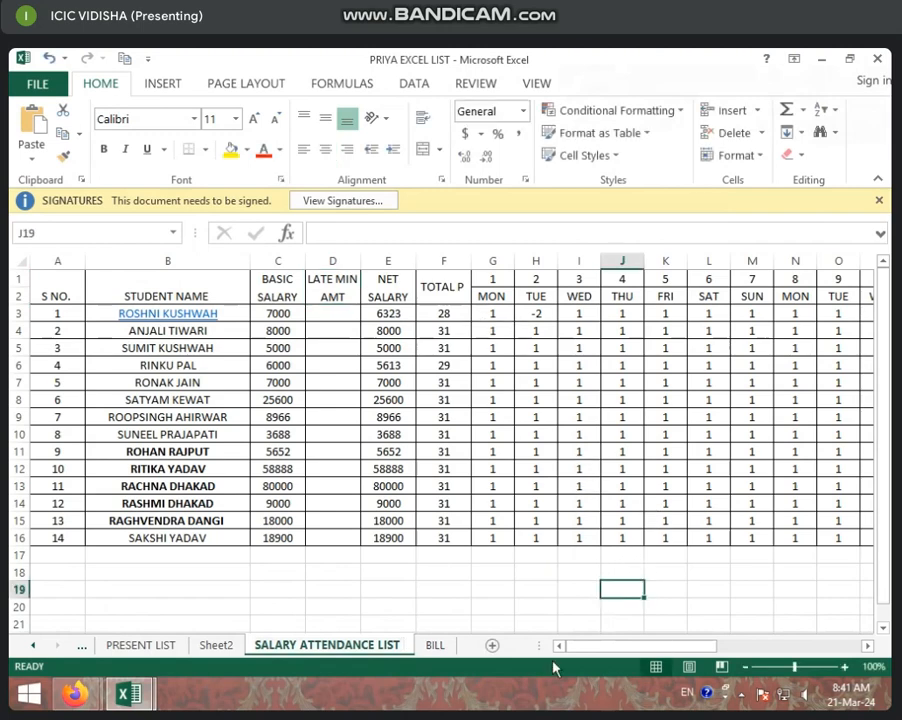
# Add a new worksheet and rename it LATE MIN.
pyautogui.moveTo(603, 647); pyautogui.dragTo(748, 646)
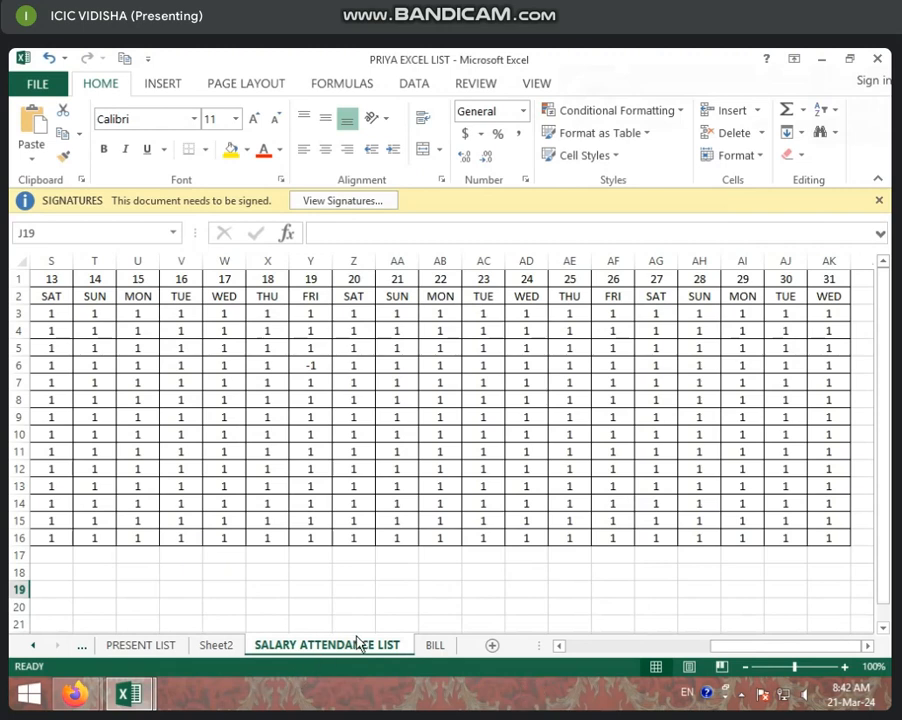
pyautogui.moveTo(737, 648); pyautogui.dragTo(590, 648)
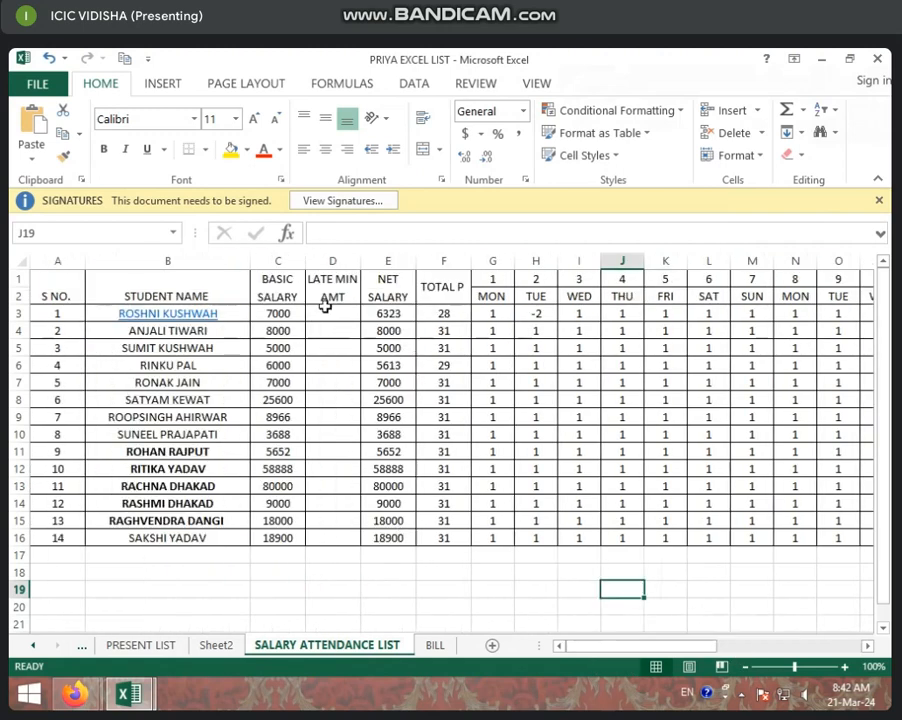
pyautogui.click(491, 647)
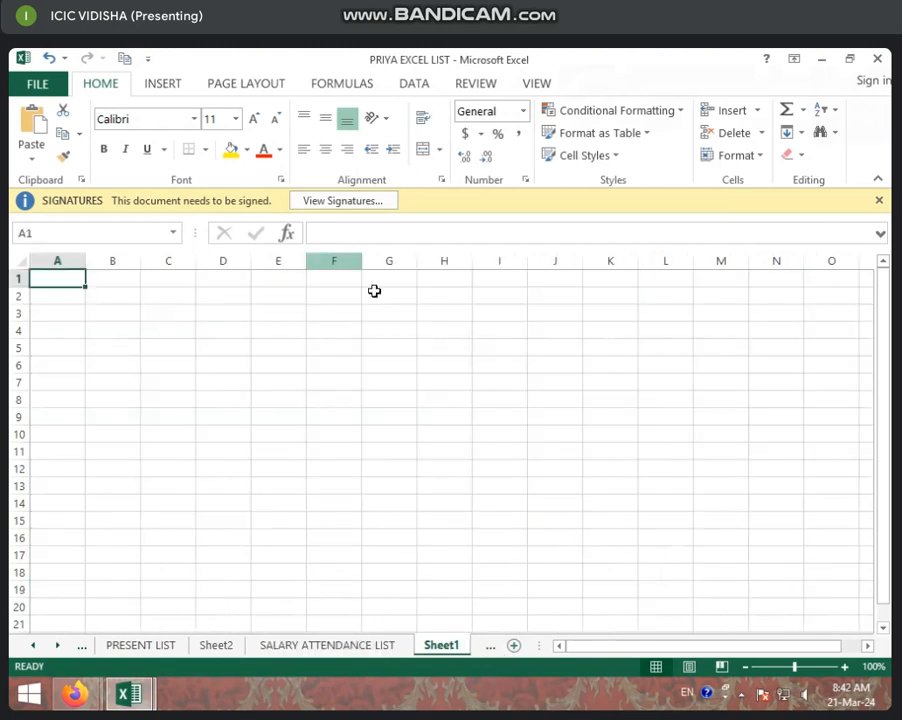
pyautogui.rightClick(478, 650)
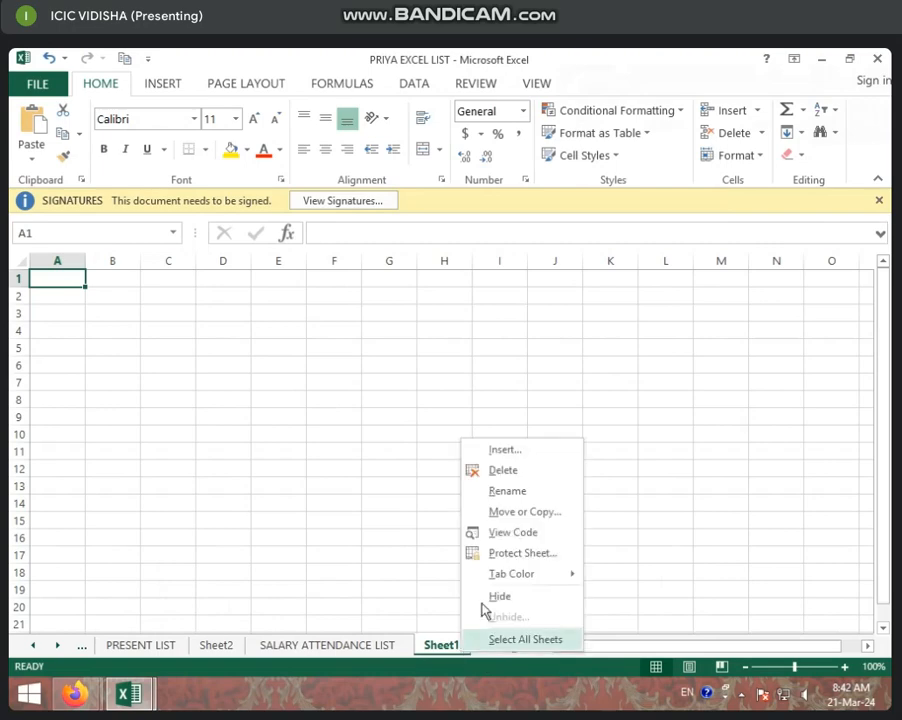
pyautogui.click(520, 491)
pyautogui.write('LATE MIN')
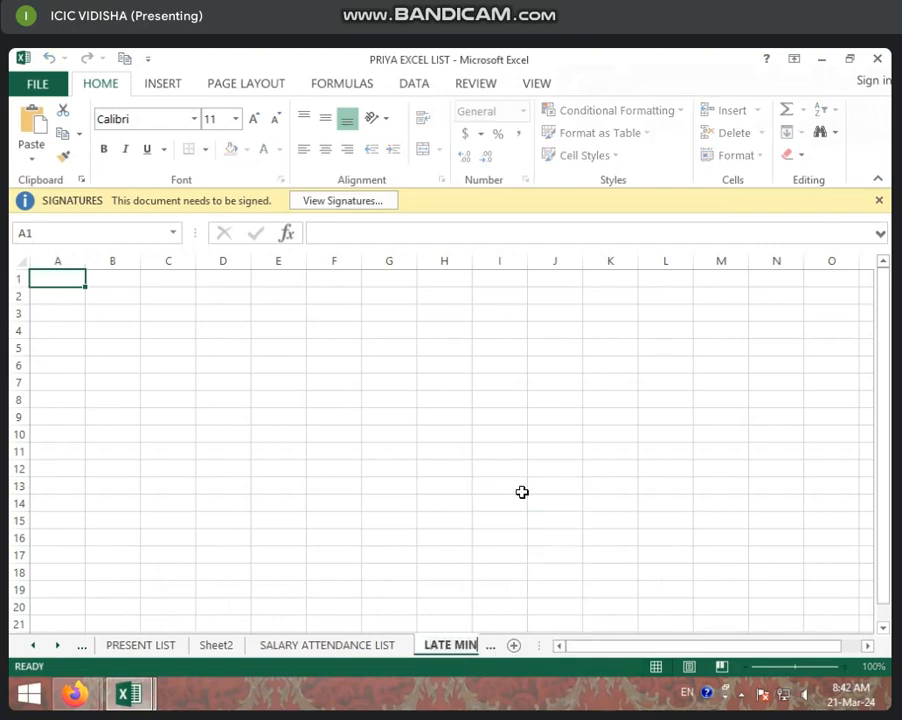
pyautogui.press('Return')
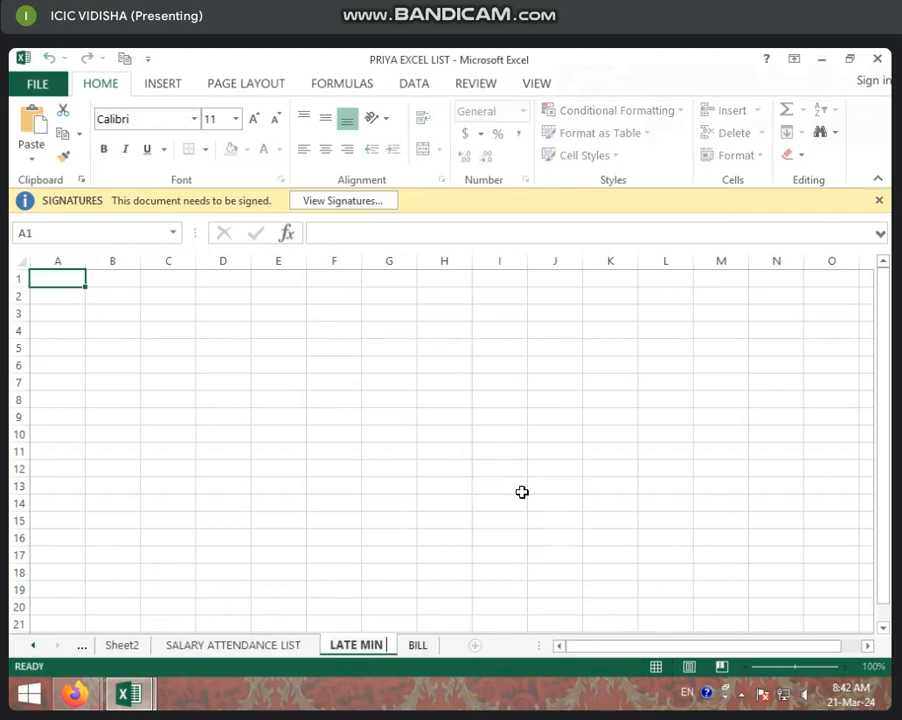
# In A1 of LATE MIN, enter a formula linking to A1:A2 of the SALARY ATTENDANCE LIST sheet.
pyautogui.click(522, 492)
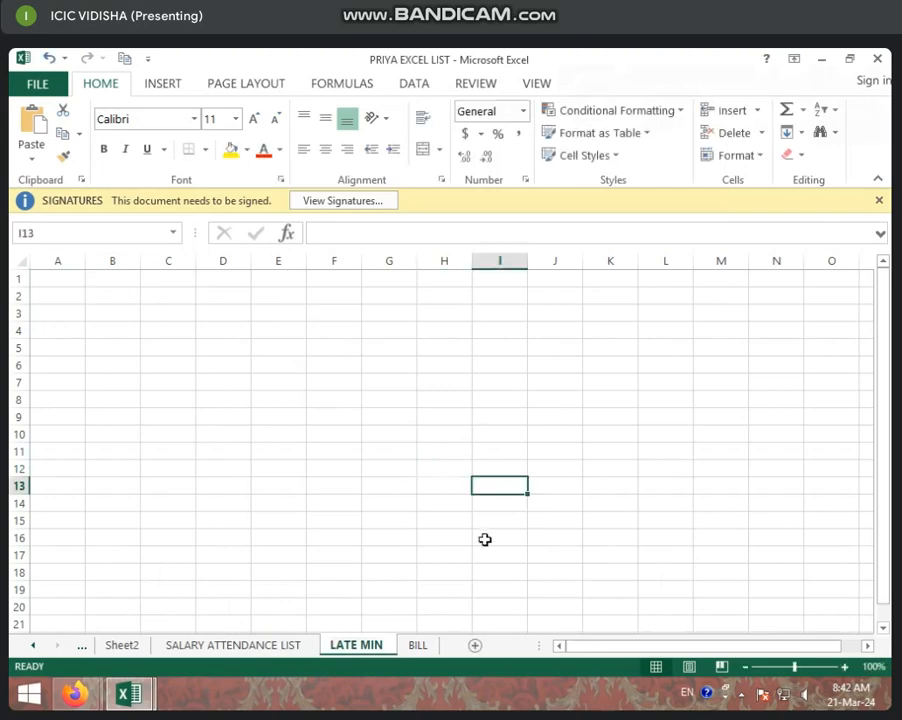
pyautogui.click(241, 648)
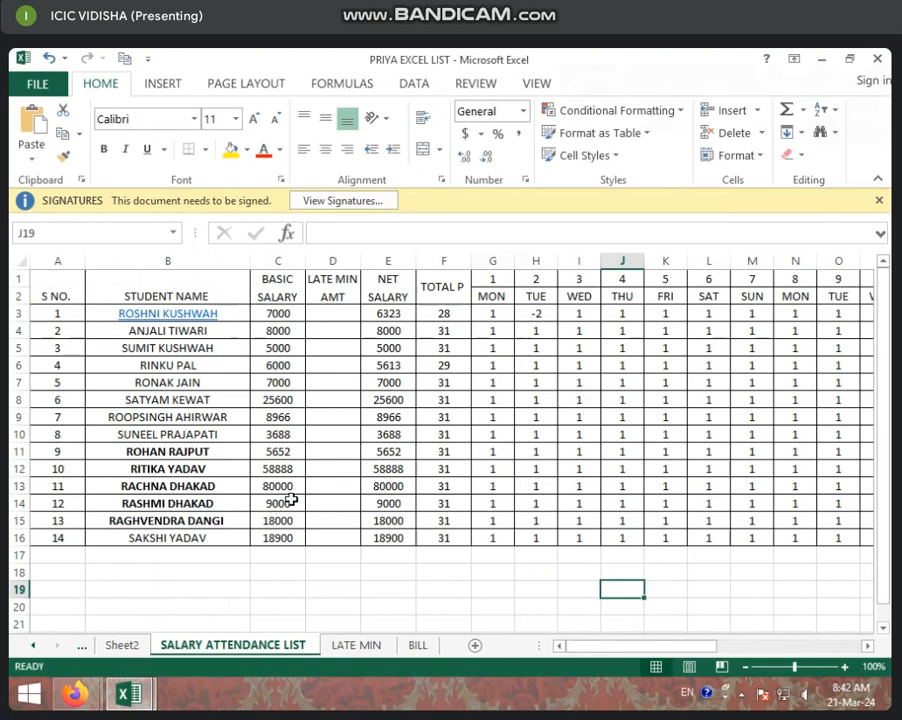
pyautogui.click(371, 647)
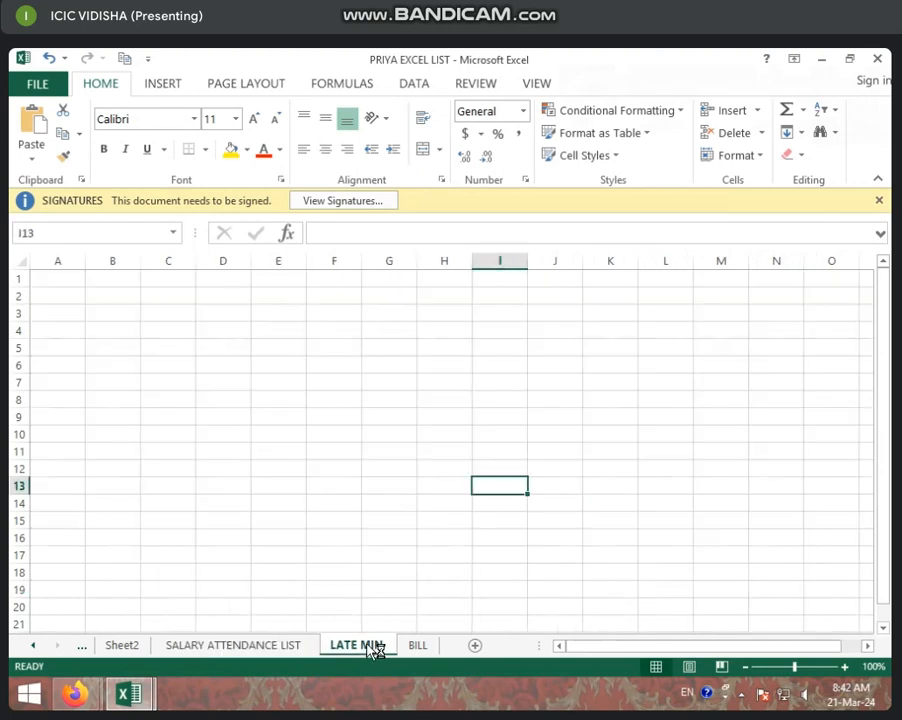
pyautogui.click(75, 276)
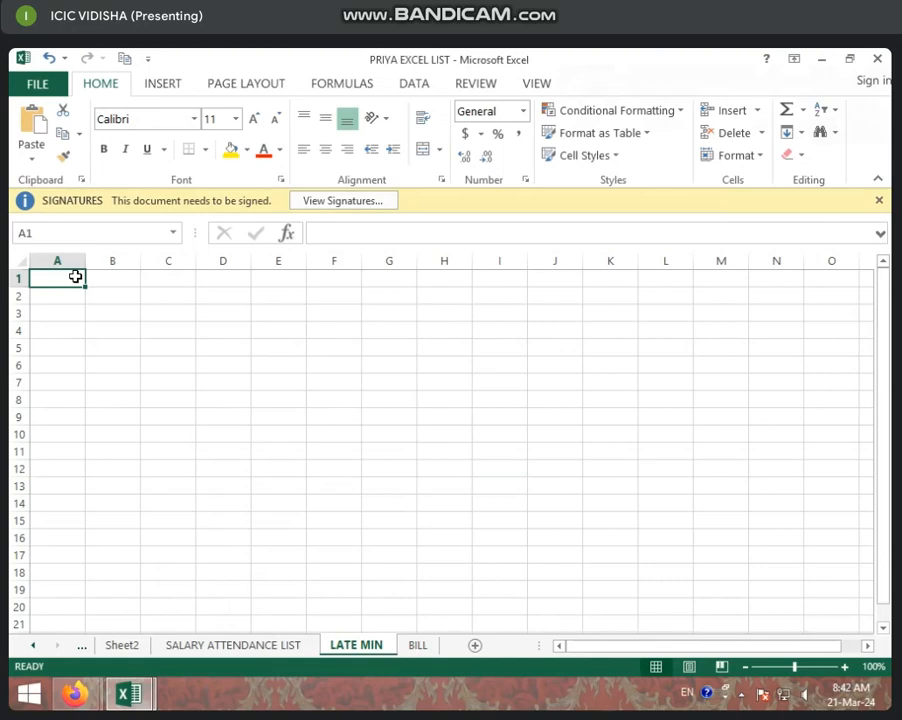
pyautogui.write('=')
pyautogui.click(290, 646)
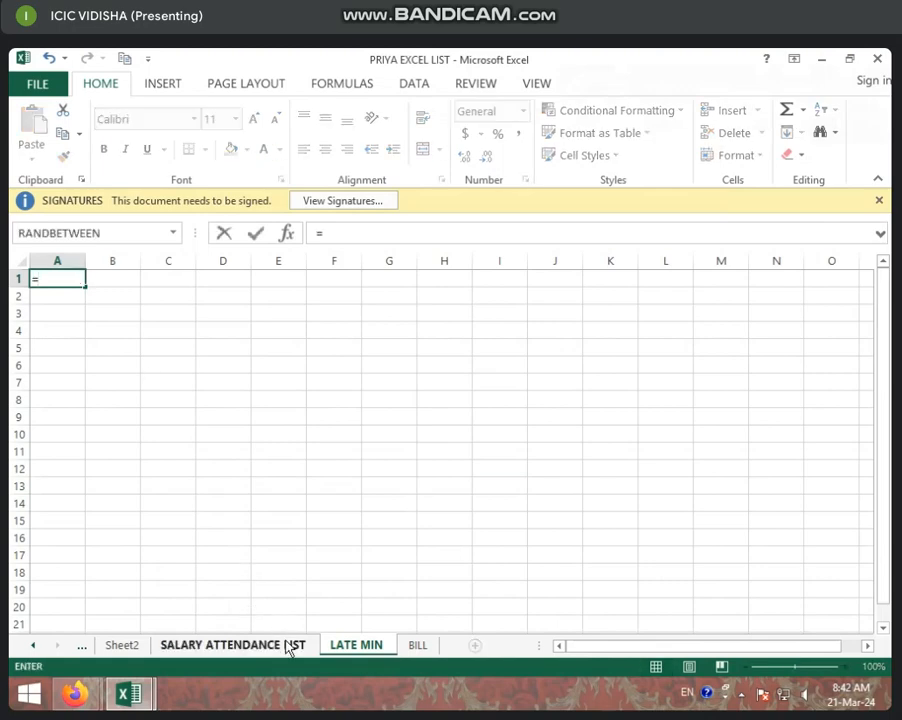
pyautogui.click(66, 286)
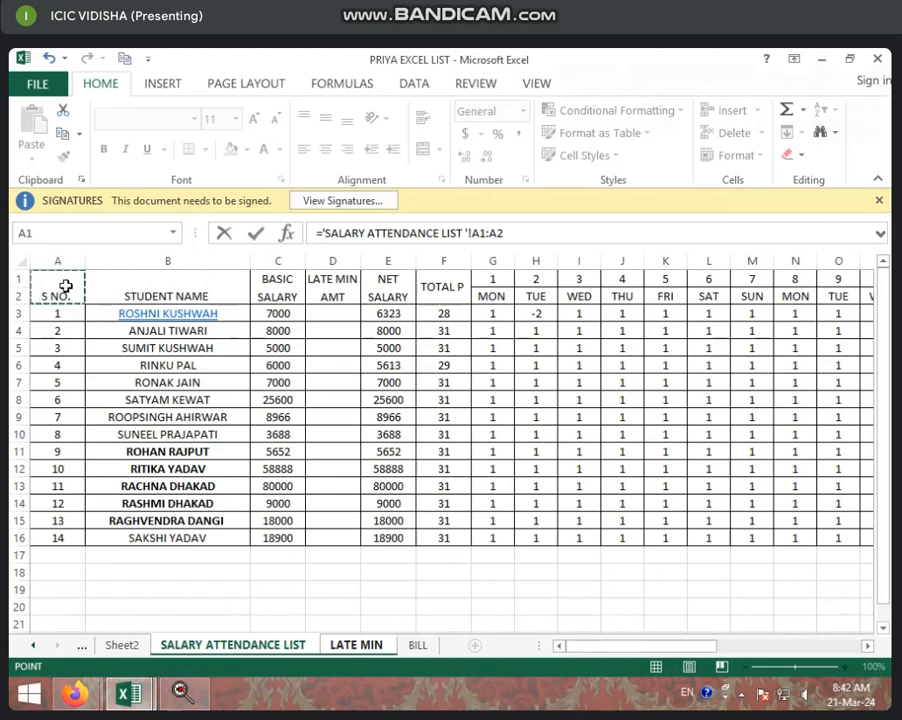
pyautogui.press('Return')
# Fill the linked formula down to row 12 and across to column C.
pyautogui.click(82, 281)
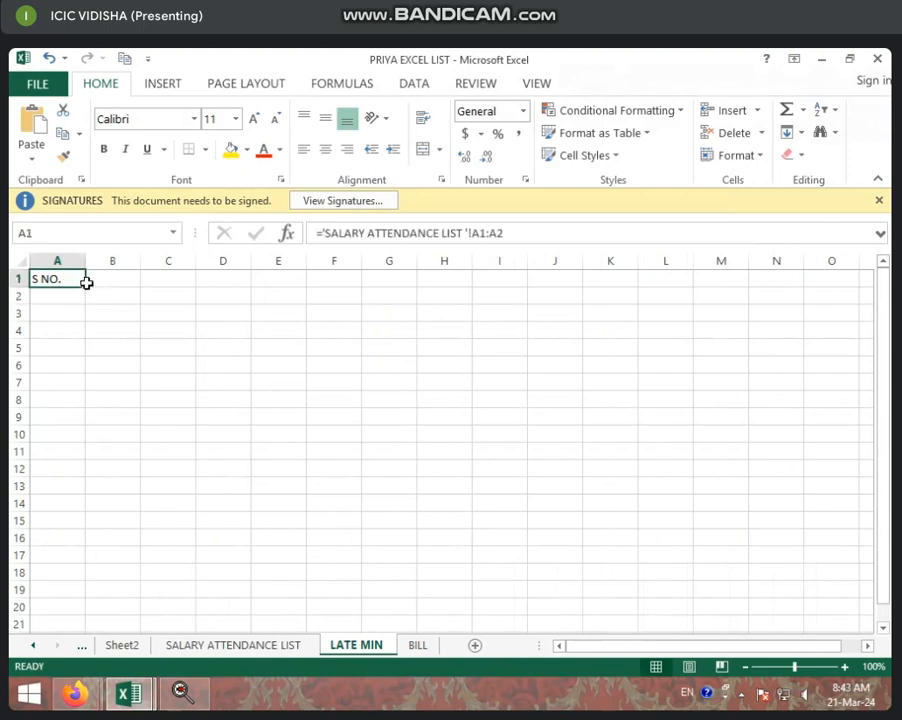
pyautogui.moveTo(86, 288); pyautogui.dragTo(89, 483)
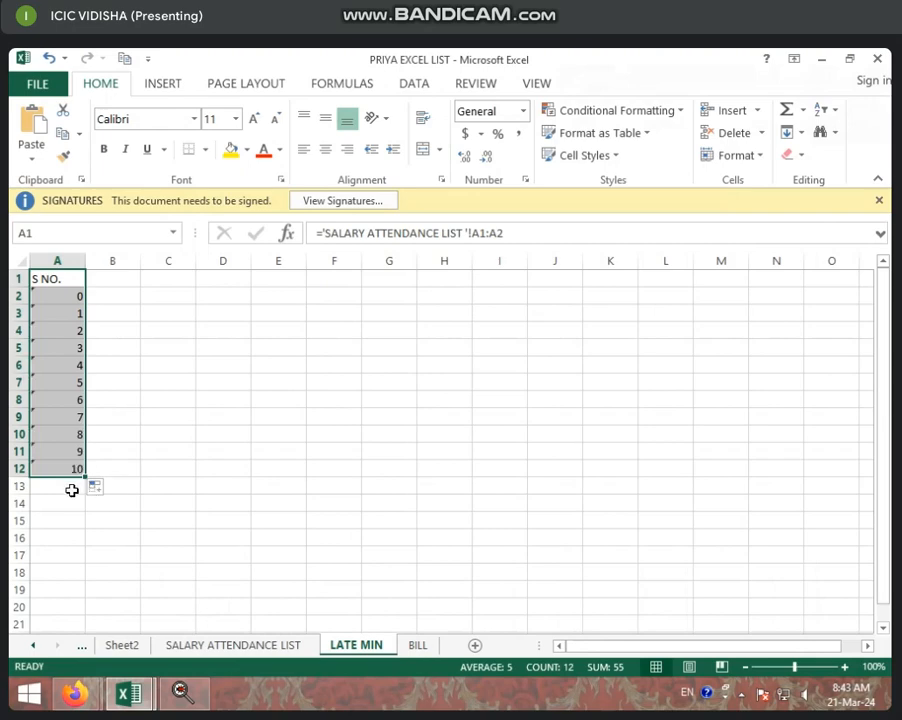
pyautogui.moveTo(87, 478); pyautogui.dragTo(212, 485)
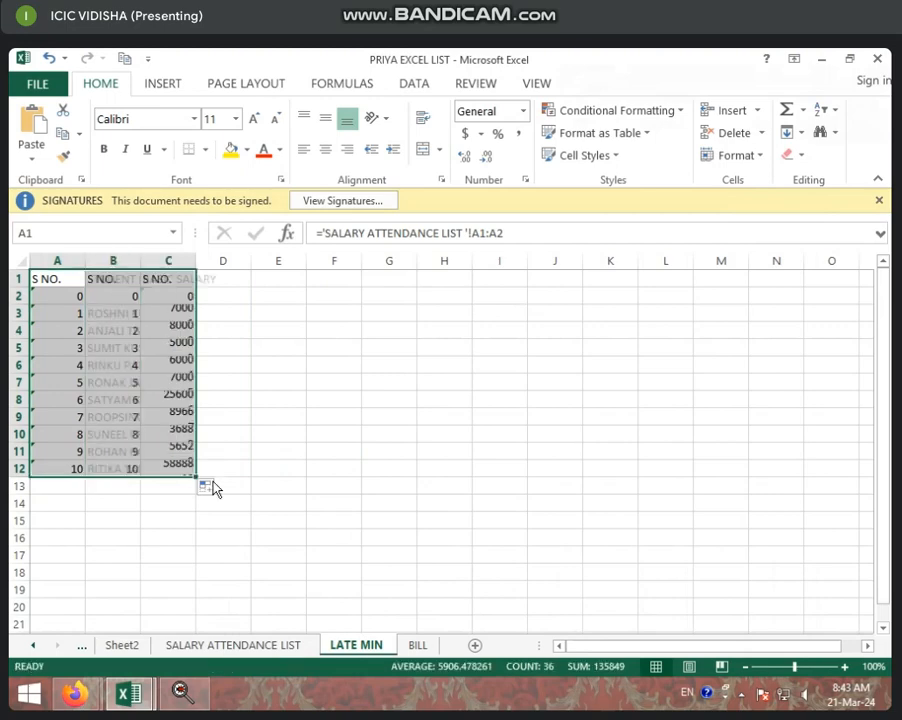
# Widen columns B and C to fit the student names and BASIC SALARY heading.
pyautogui.click(192, 362)
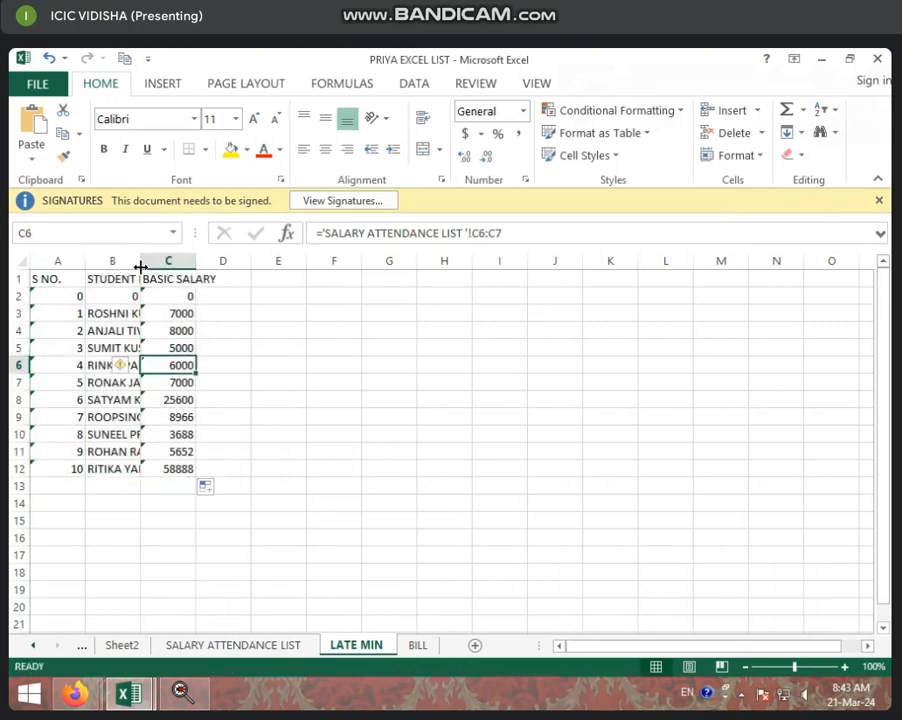
pyautogui.moveTo(141, 262); pyautogui.dragTo(216, 265)
pyautogui.moveTo(276, 262); pyautogui.dragTo(332, 266)
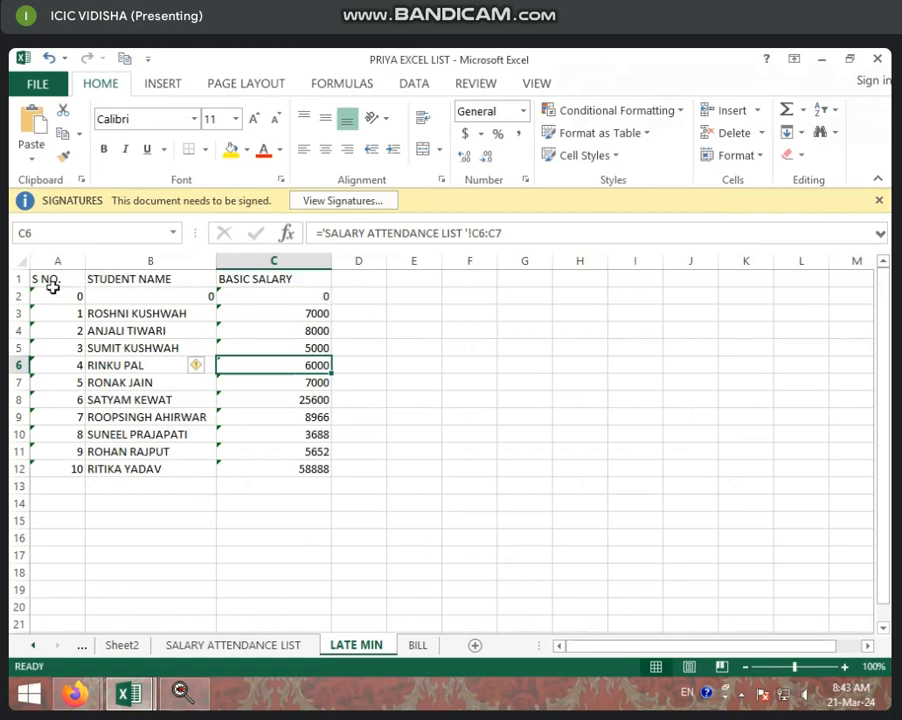
# Clear the zero values in row 2 across columns A to C.
pyautogui.moveTo(43, 296); pyautogui.dragTo(308, 299)
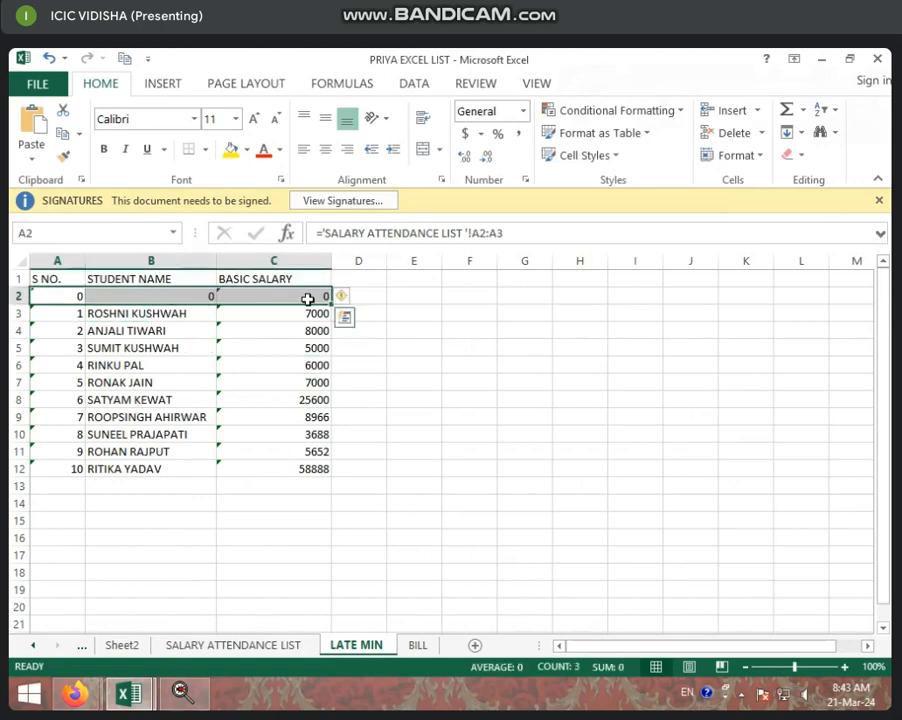
pyautogui.press('Delete')
pyautogui.click(345, 296)
# Merge and center A1:A2 and B1:B2 so the S NO. and STUDENT NAME headings span two rows.
pyautogui.moveTo(68, 273); pyautogui.dragTo(66, 290)
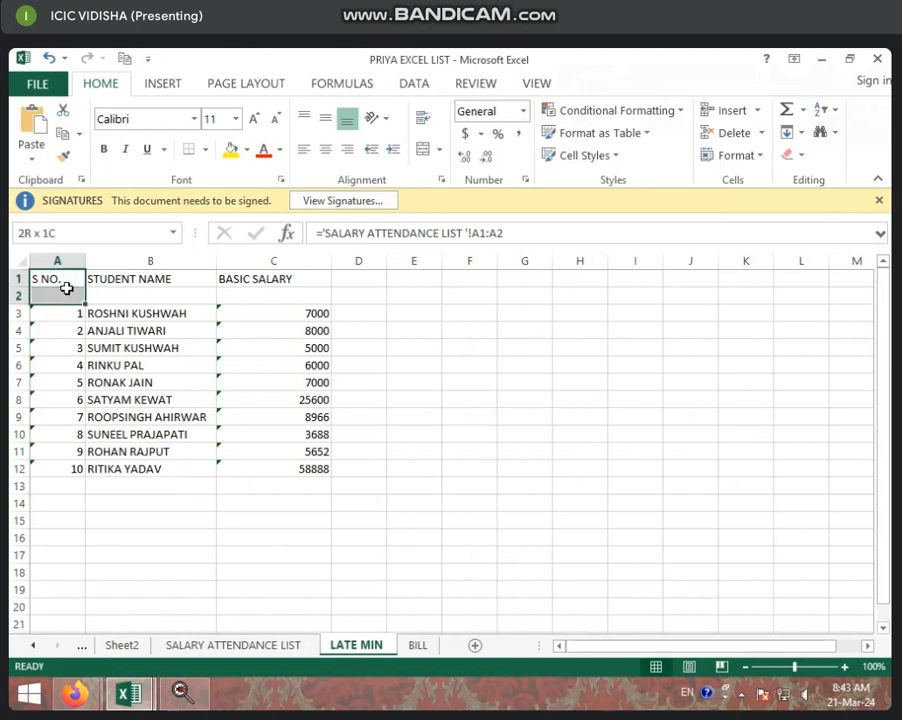
pyautogui.click(423, 153)
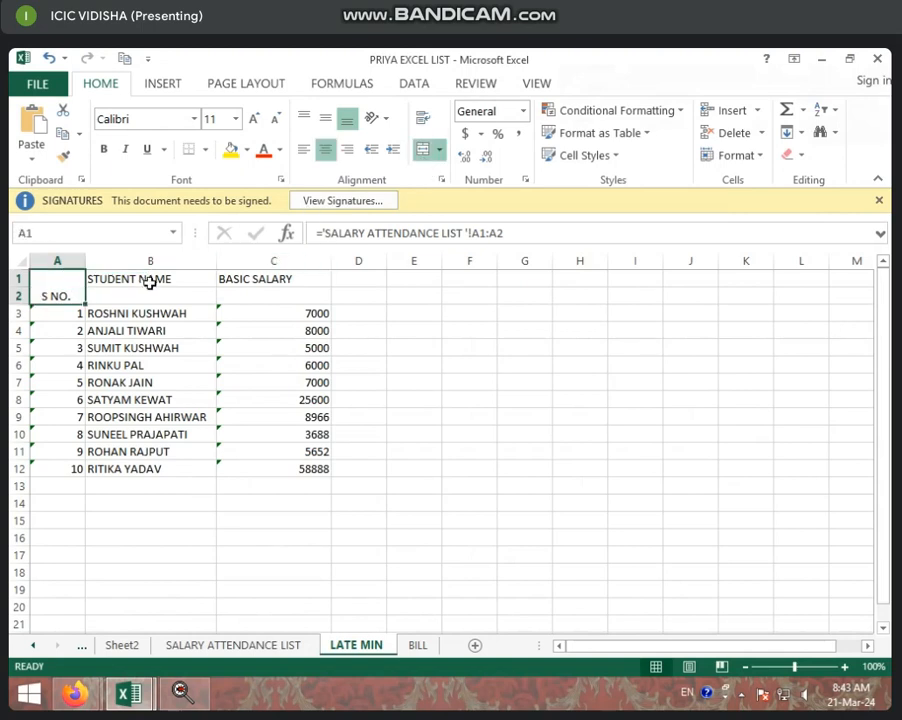
pyautogui.moveTo(151, 281); pyautogui.dragTo(159, 297)
pyautogui.click(423, 153)
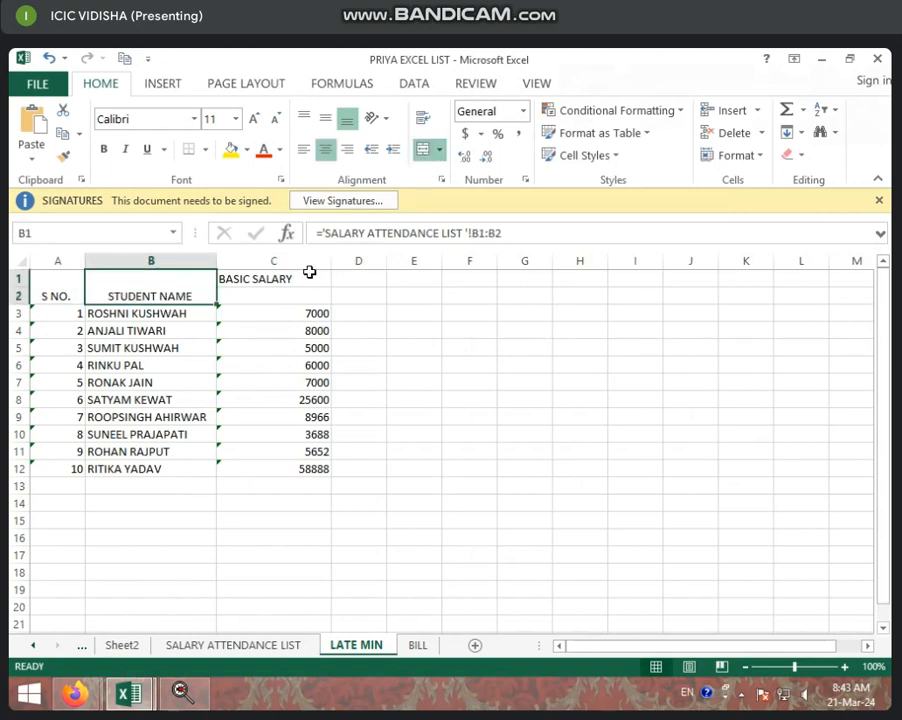
# Merge and center C1:C2 so the BASIC SALARY heading spans two rows.
pyautogui.moveTo(308, 276); pyautogui.dragTo(308, 298)
pyautogui.click(423, 153)
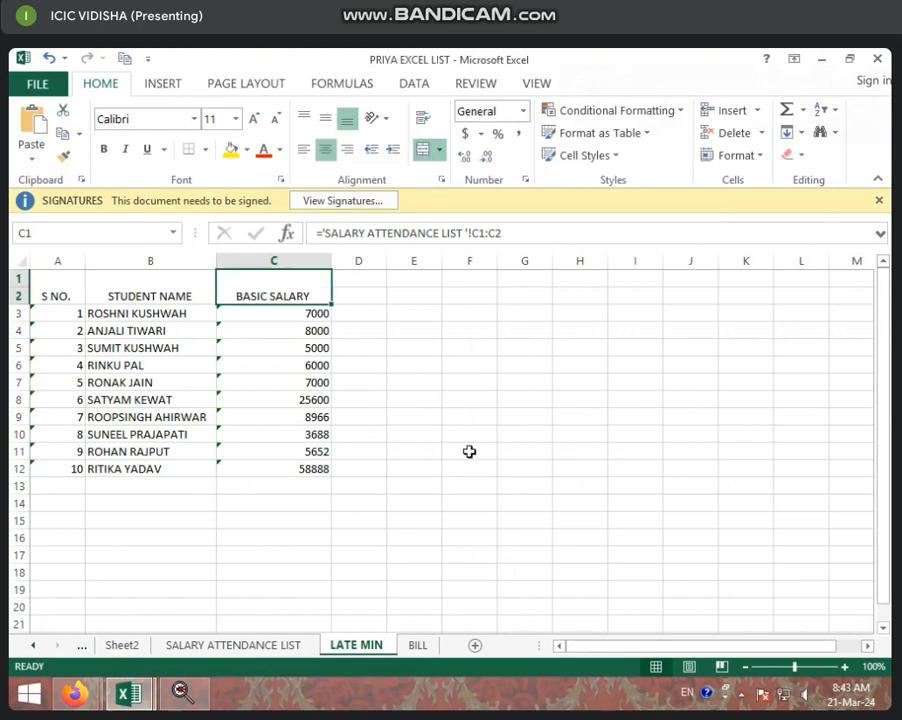
pyautogui.click(469, 452)
# Compare with the SALARY ATTENDANCE LIST sheet and extend the S NO. links in column A down past row 12.
pyautogui.click(272, 648)
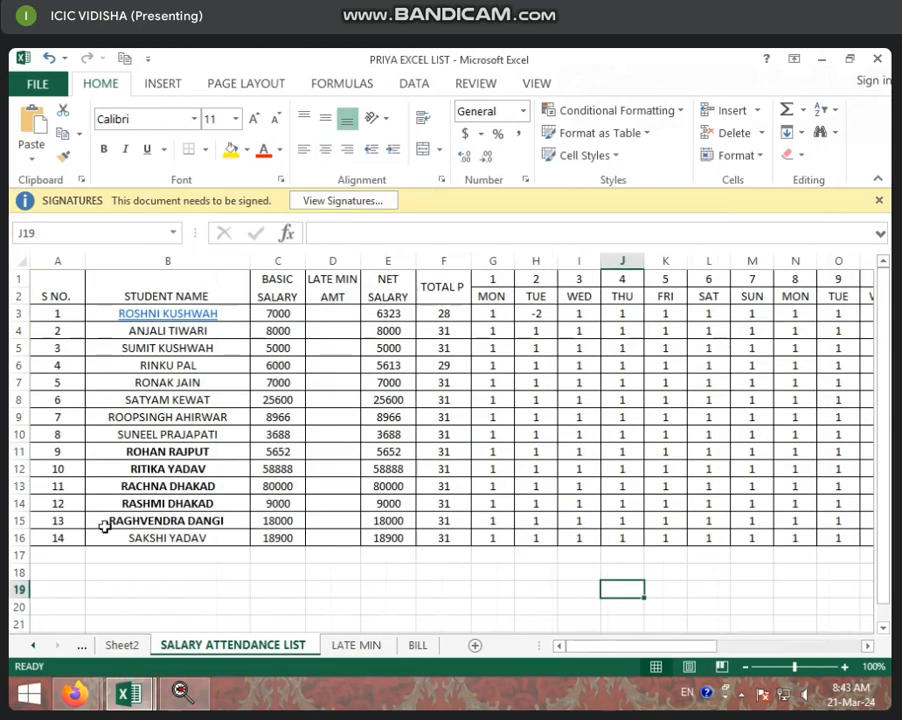
pyautogui.click(360, 647)
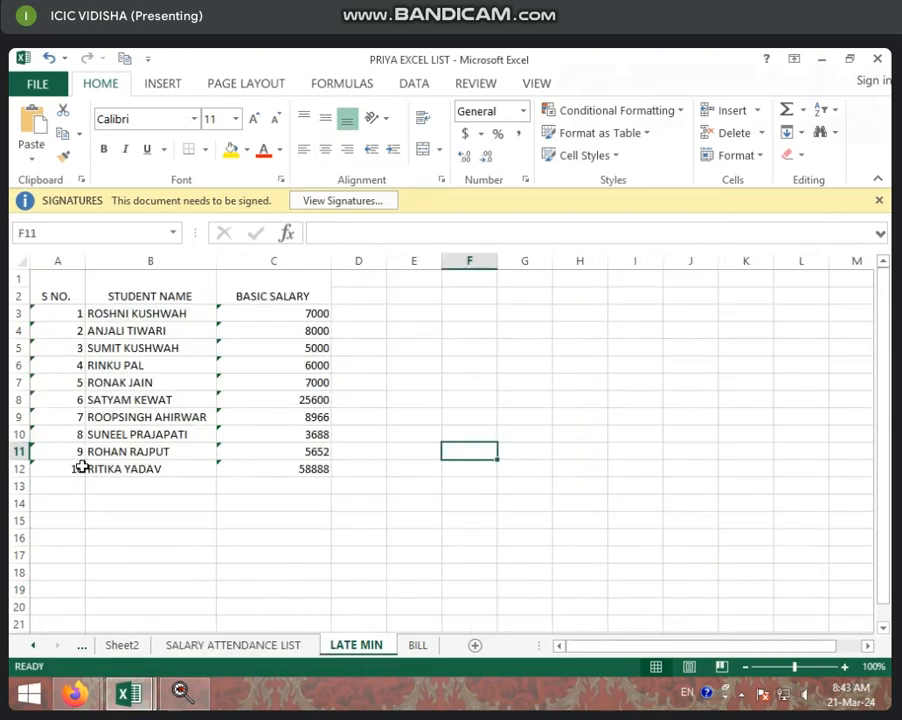
pyautogui.click(80, 466)
pyautogui.moveTo(60, 282); pyautogui.dragTo(328, 481)
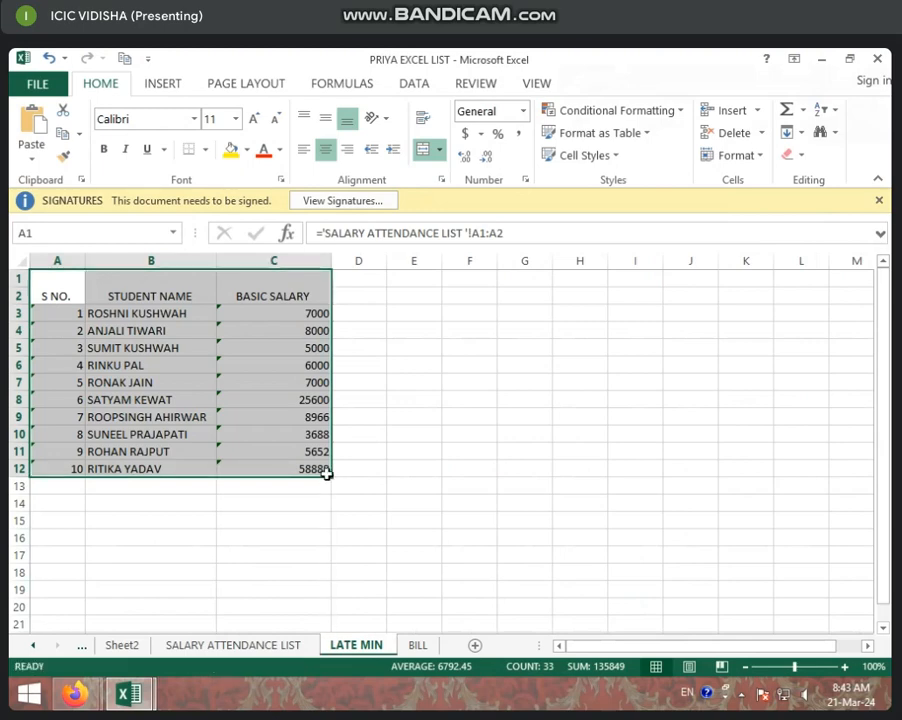
pyautogui.click(358, 548)
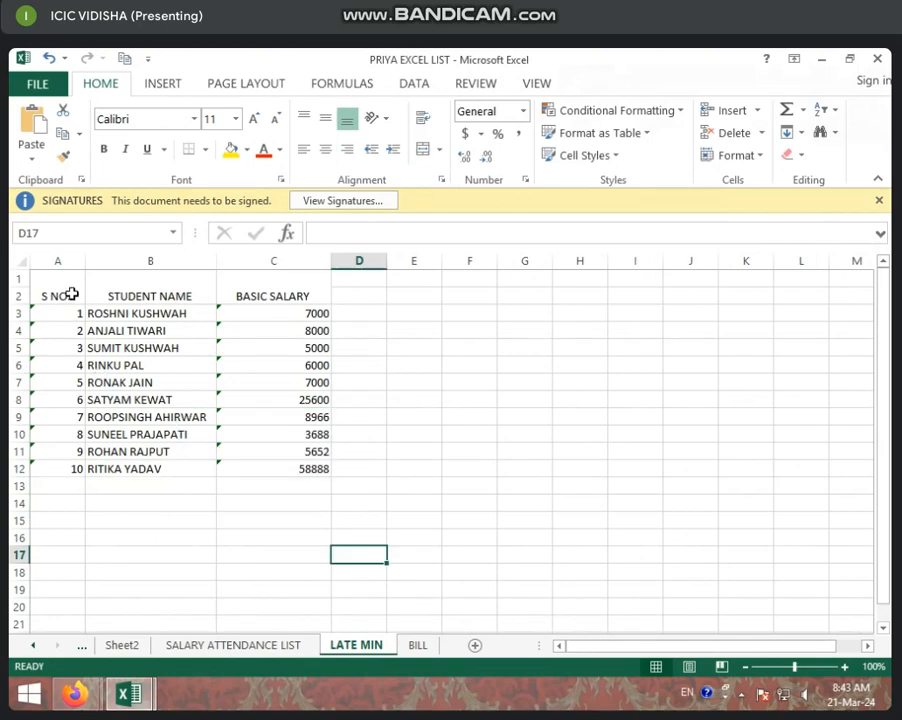
pyautogui.moveTo(72, 284); pyautogui.dragTo(85, 487)
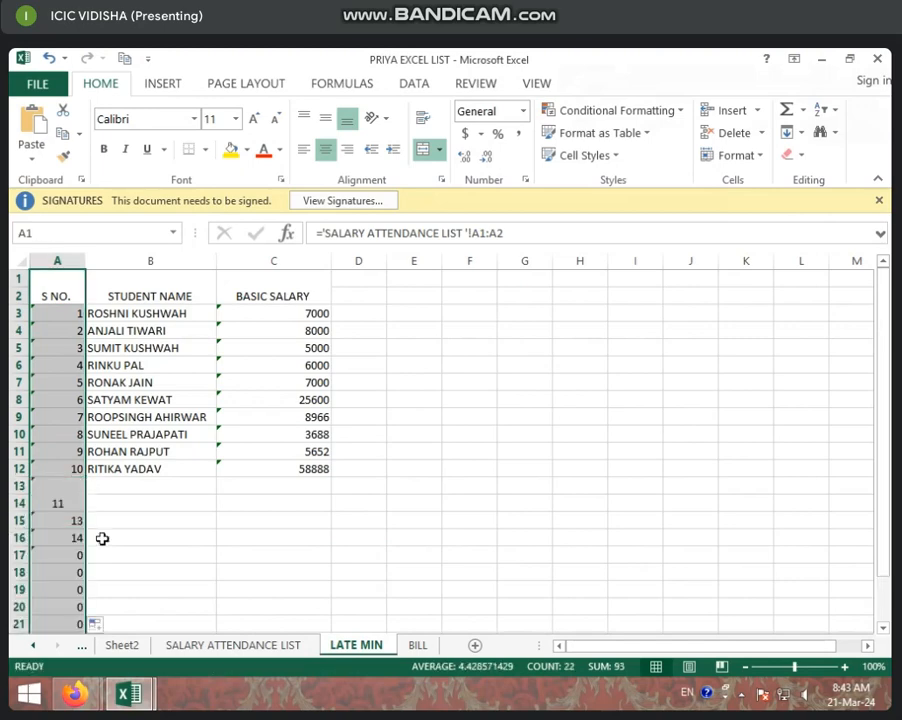
# Delete the zero values below row 17 in column A.
pyautogui.click(155, 556)
pyautogui.moveTo(80, 578); pyautogui.dragTo(70, 690)
pyautogui.press('Delete')
pyautogui.click(150, 504)
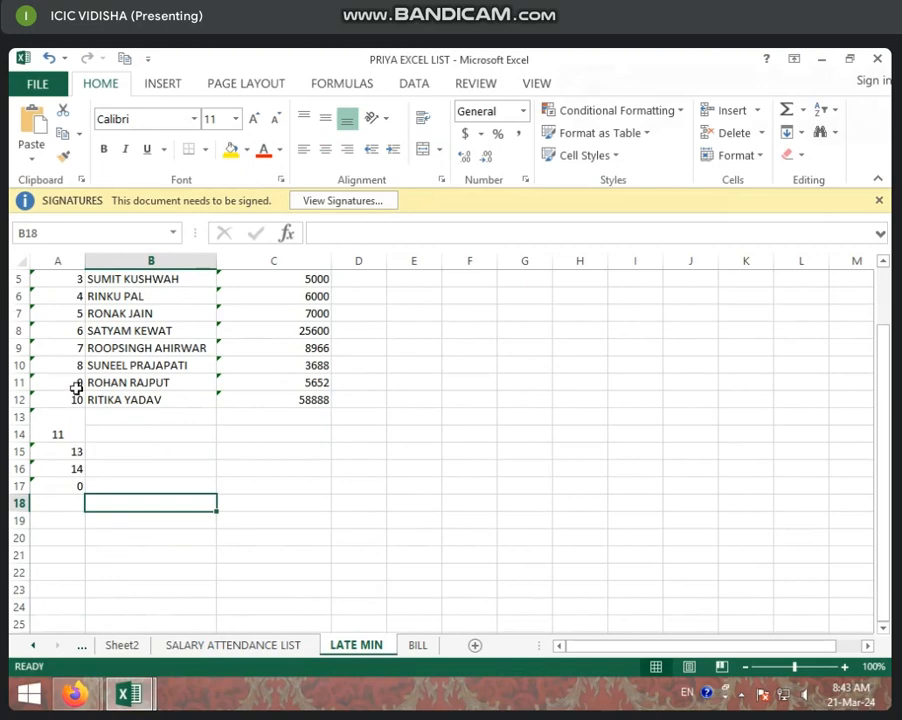
# Try to fill the linked rows 13 to 16 across columns A to C.
pyautogui.click(49, 429)
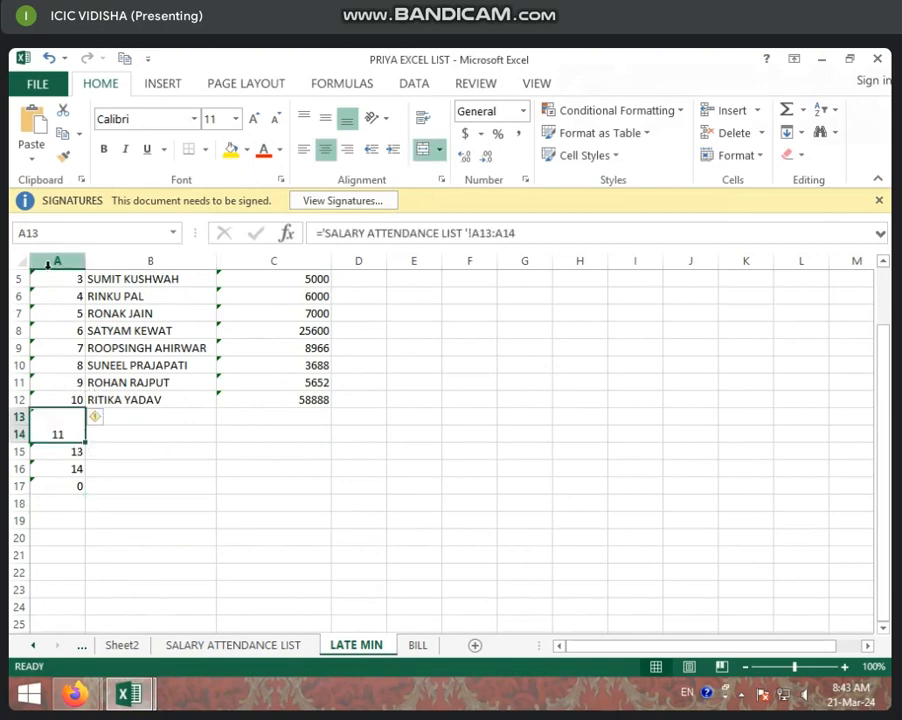
pyautogui.scroll(2, 68, 298)
pyautogui.moveTo(73, 300); pyautogui.dragTo(192, 546)
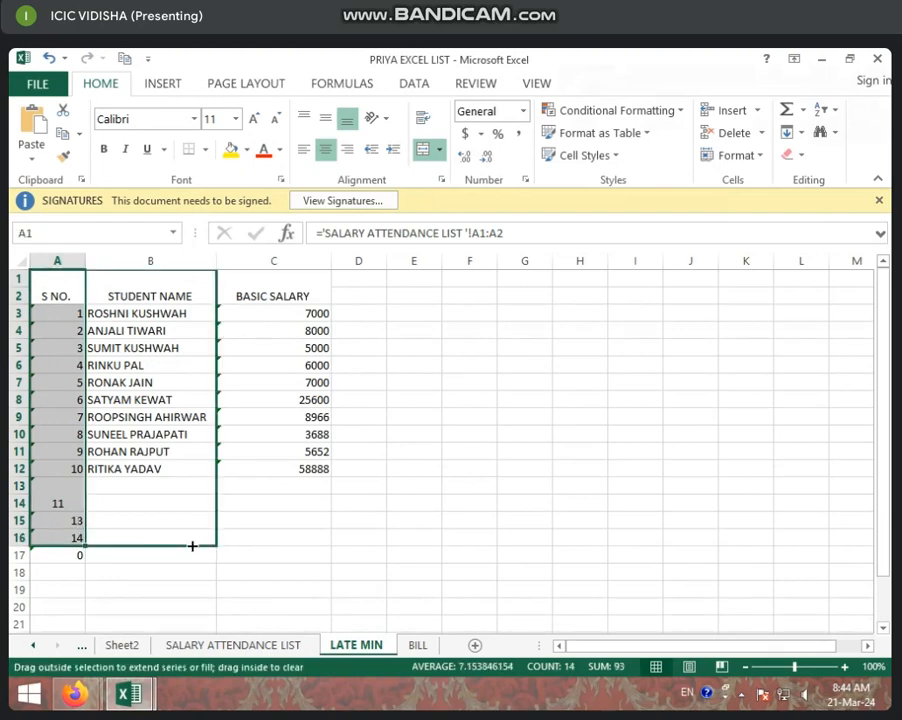
pyautogui.moveTo(281, 547); pyautogui.dragTo(290, 550)
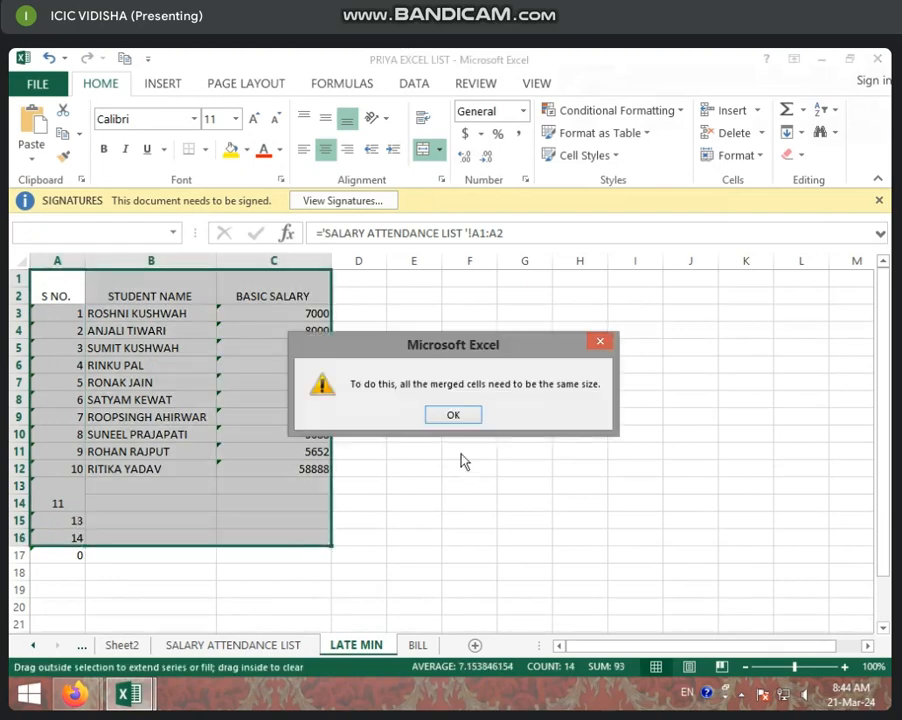
pyautogui.click(466, 412)
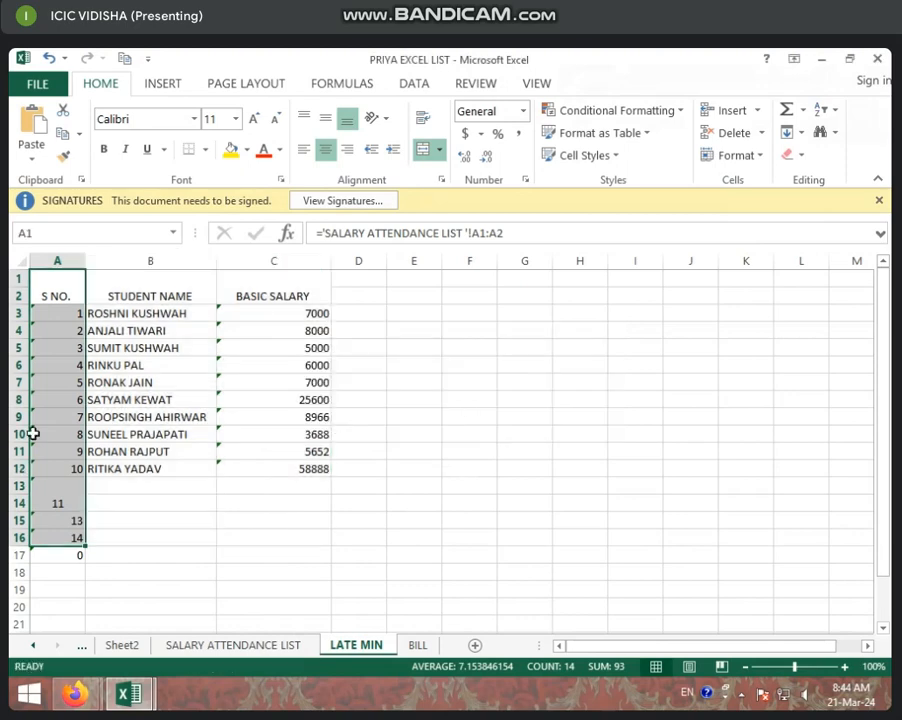
# Unmerge A13:A14 and clear the leftover value in A17.
pyautogui.click(72, 416)
pyautogui.click(74, 492)
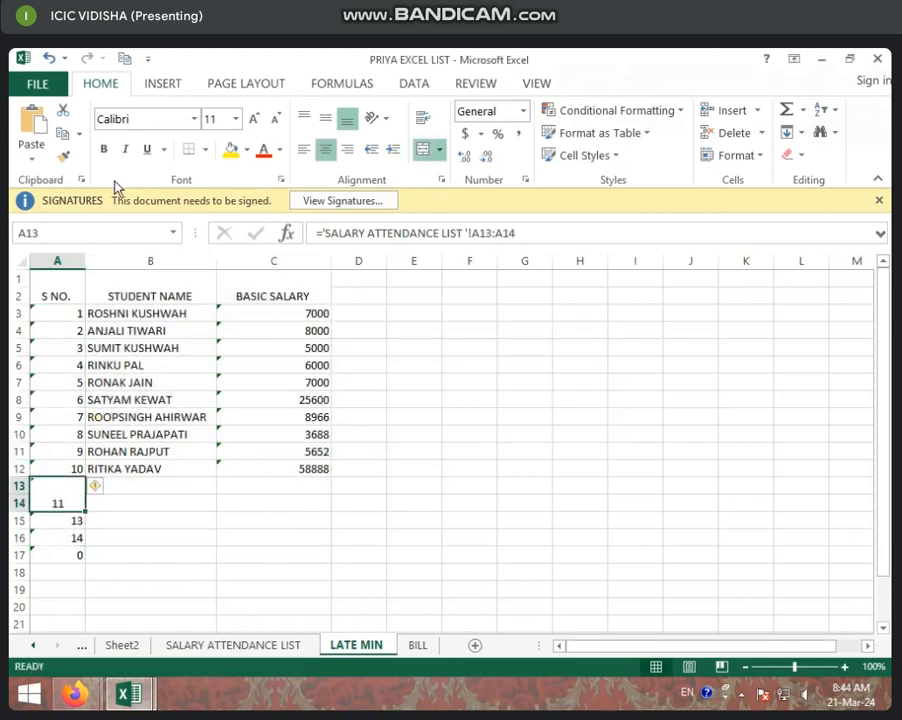
pyautogui.click(421, 152)
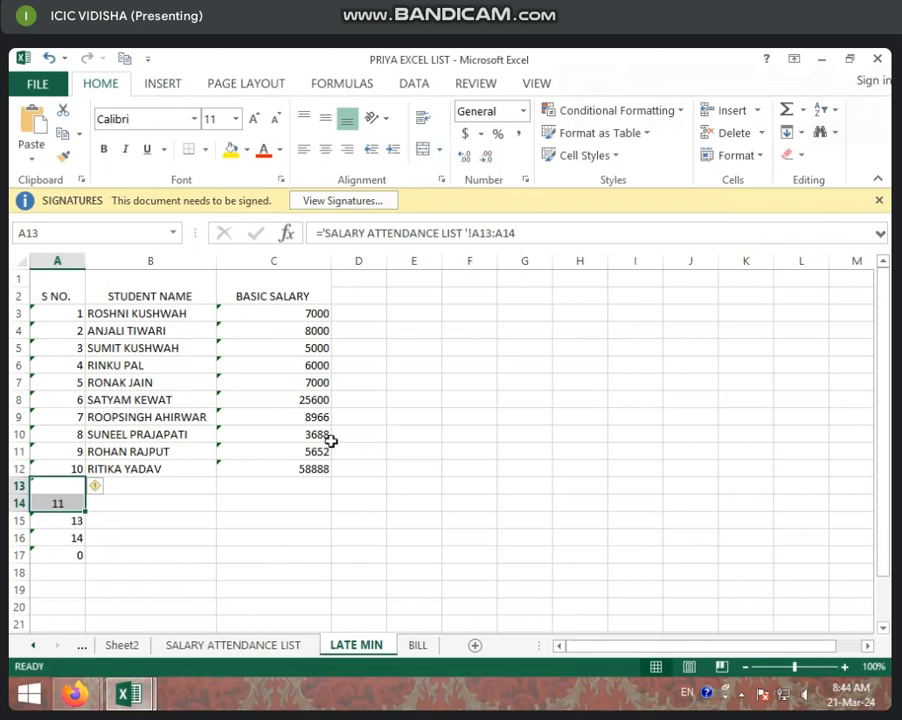
pyautogui.click(329, 447)
pyautogui.click(48, 488)
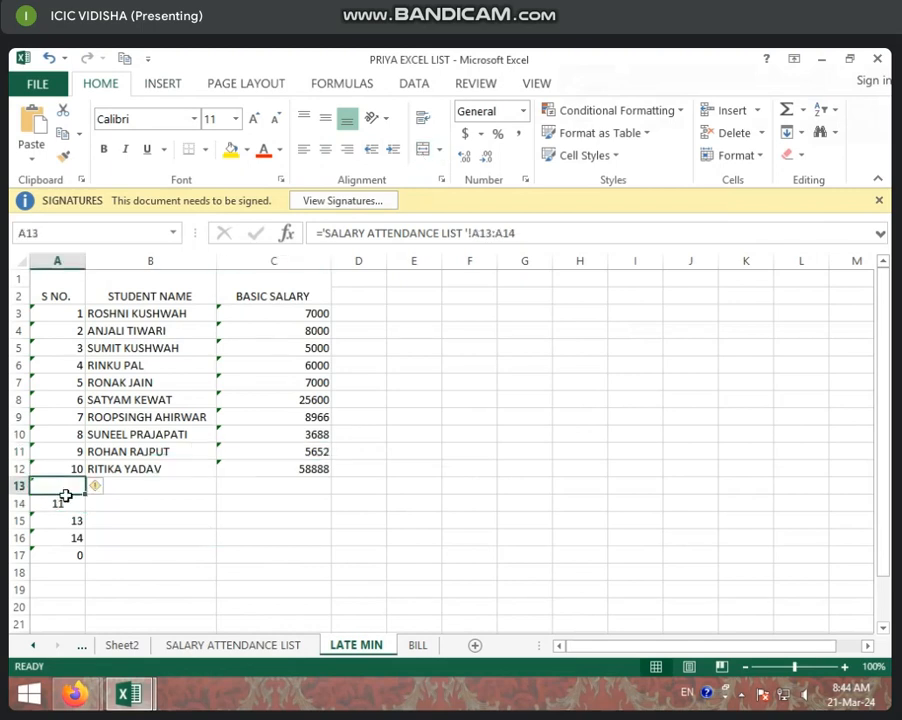
pyautogui.moveTo(65, 496); pyautogui.dragTo(66, 599)
pyautogui.click(155, 517)
pyautogui.click(209, 551)
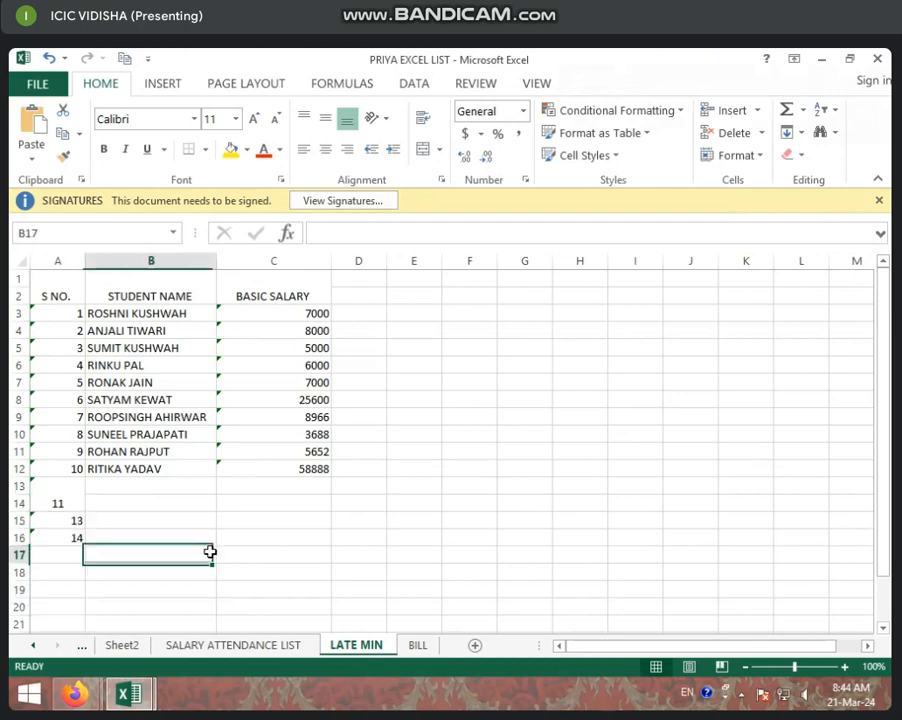
# Re-link A1 to the S NO. heading cell on the SALARY ATTENDANCE LIST sheet.
pyautogui.click(75, 300)
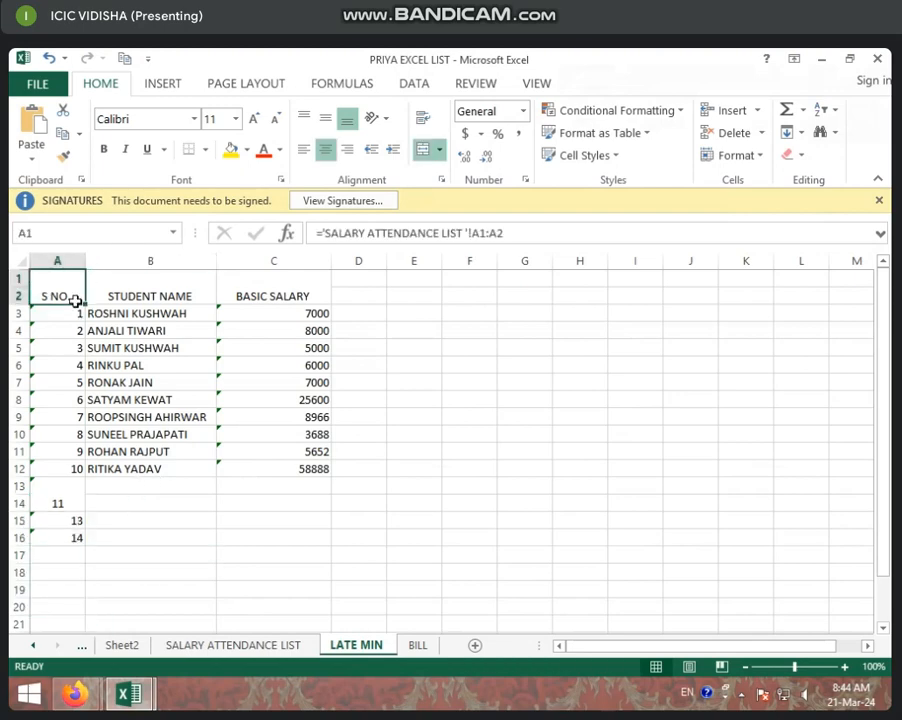
pyautogui.write('=')
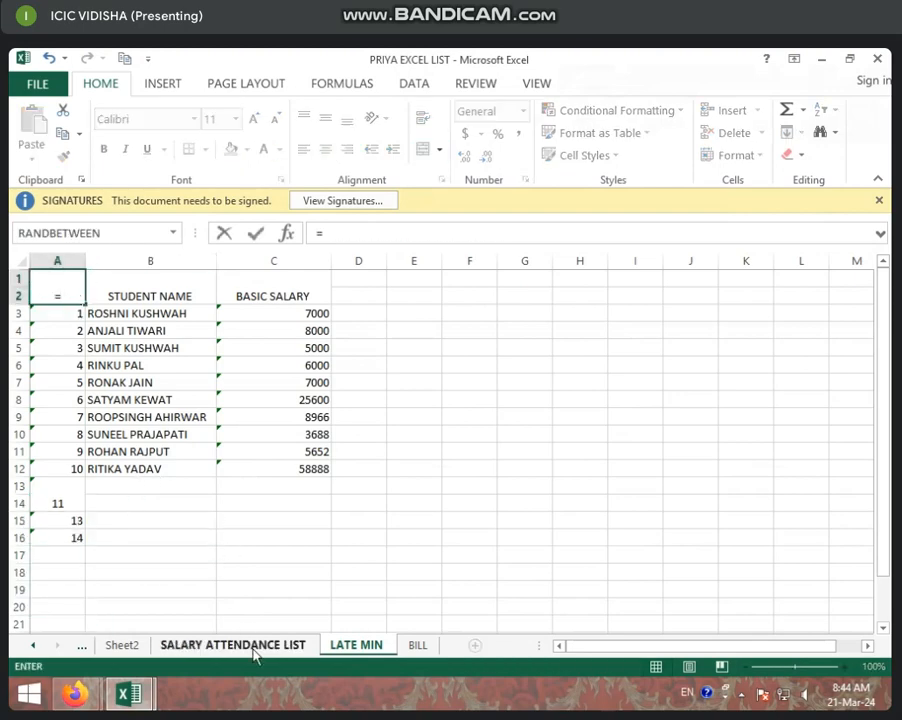
pyautogui.click(250, 645)
pyautogui.click(69, 294)
pyautogui.press('Return')
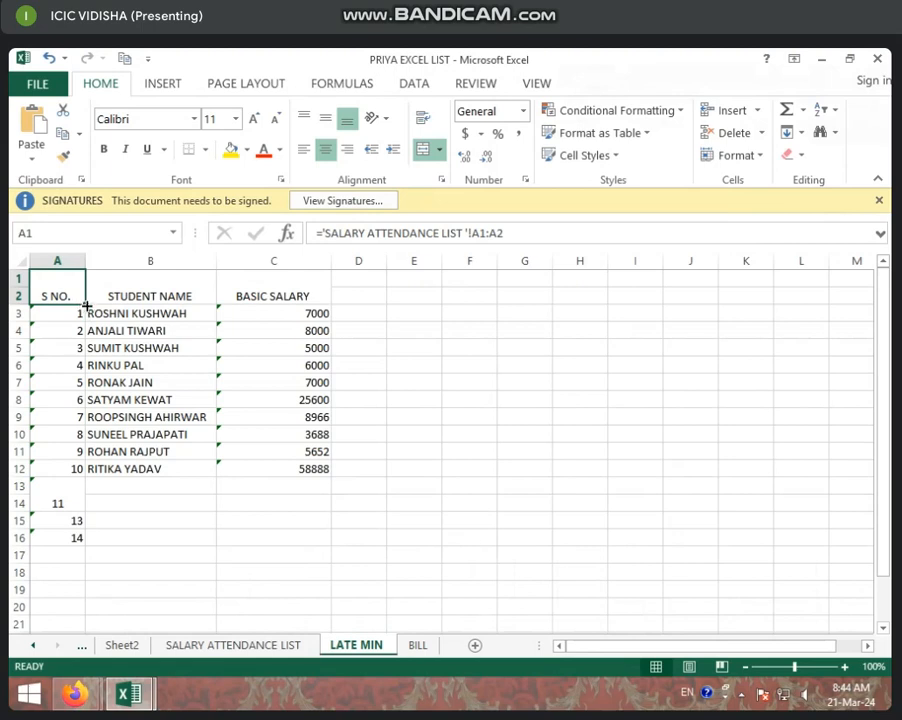
# Fill the S NO. link down column A to row 16.
pyautogui.moveTo(86, 305); pyautogui.dragTo(80, 522)
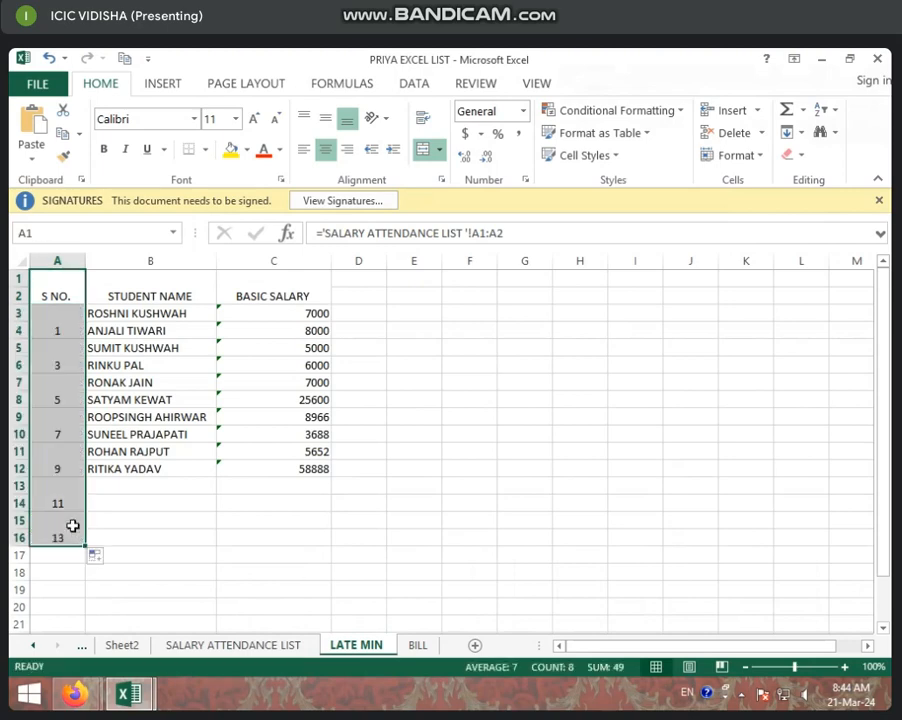
pyautogui.click(118, 500)
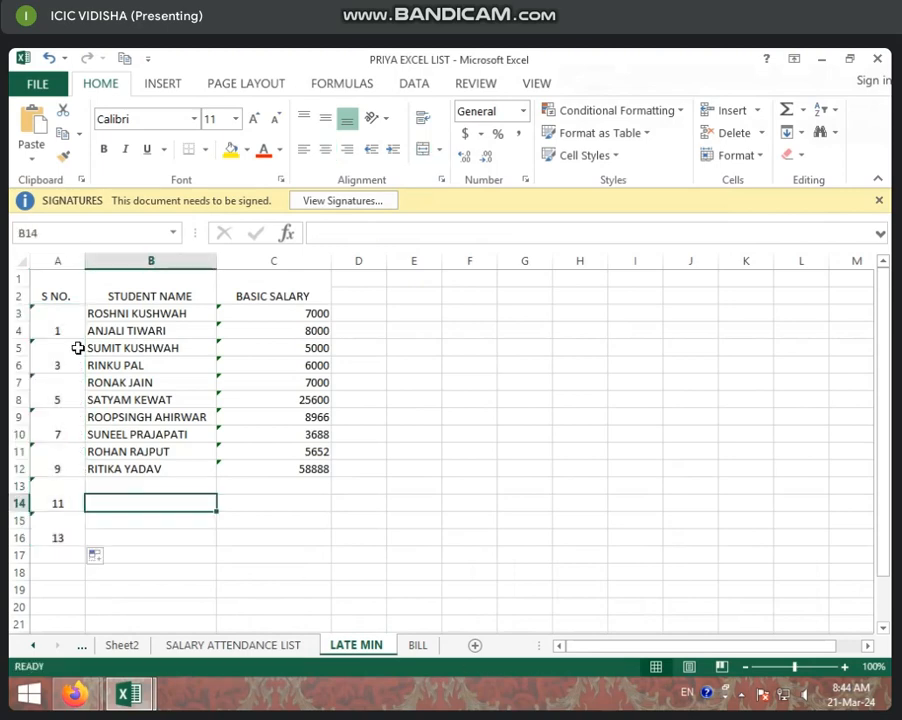
# Undo the extra S NO. entries added below row 12.
pyautogui.click(232, 645)
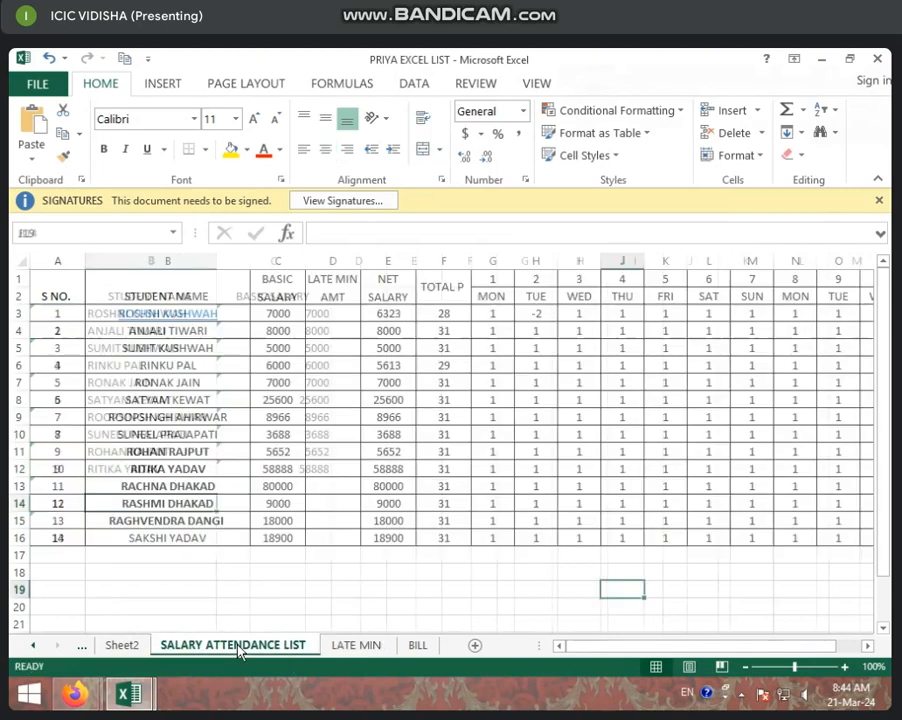
pyautogui.click(362, 648)
pyautogui.click(120, 364)
pyautogui.hotkey('ctrl', 'z')
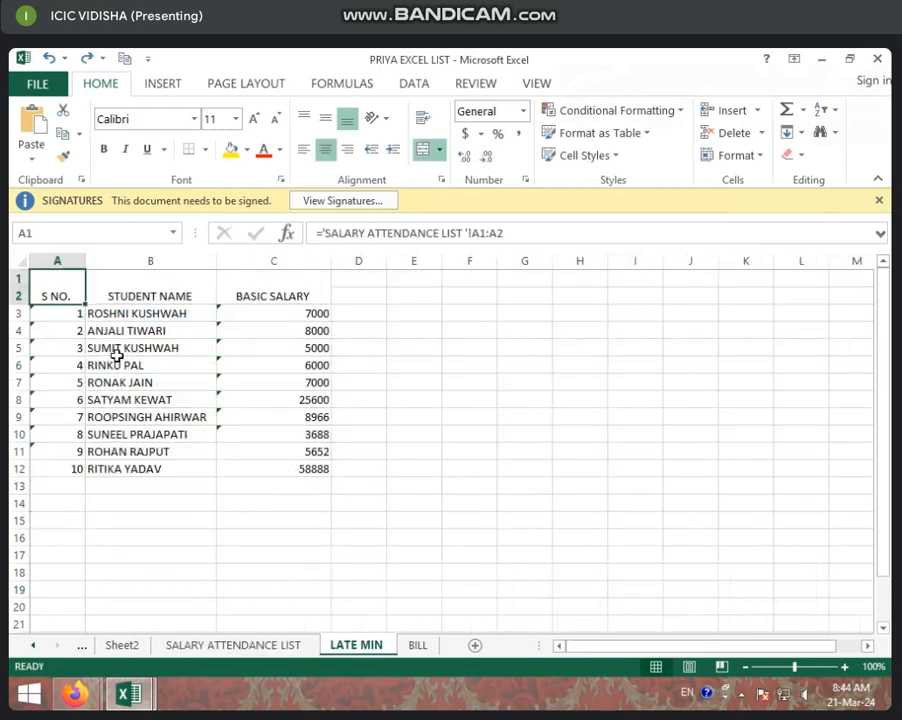
pyautogui.click(181, 488)
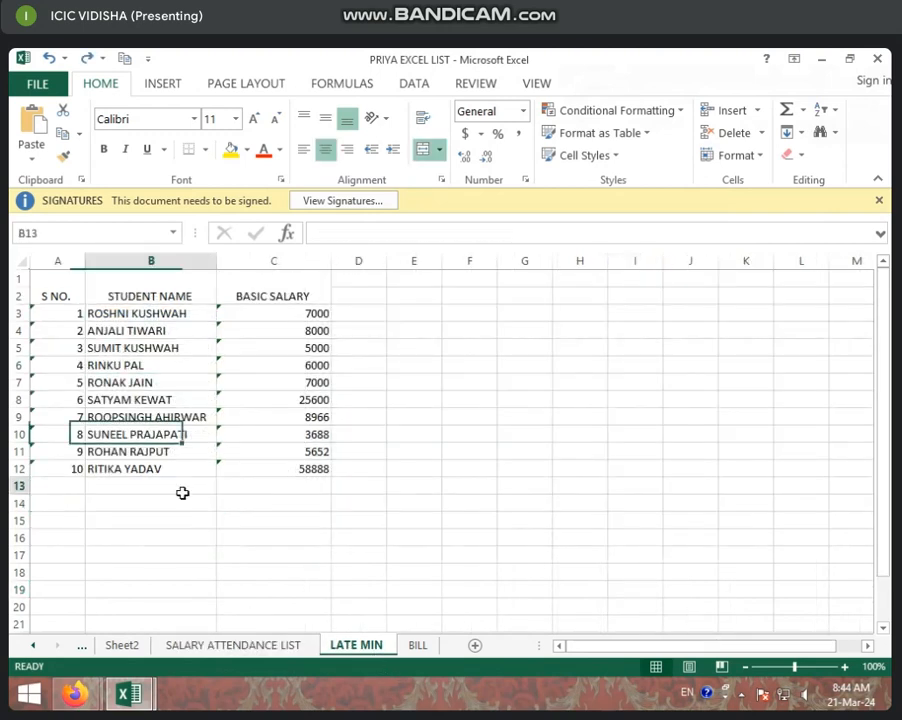
pyautogui.click(54, 501)
pyautogui.click(103, 481)
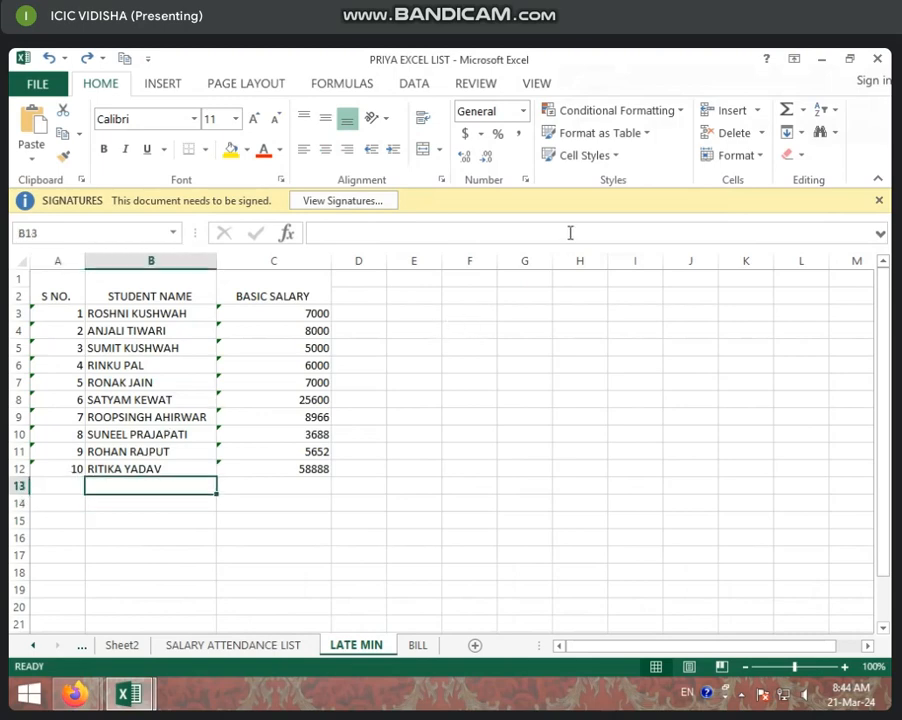
pyautogui.click(336, 331)
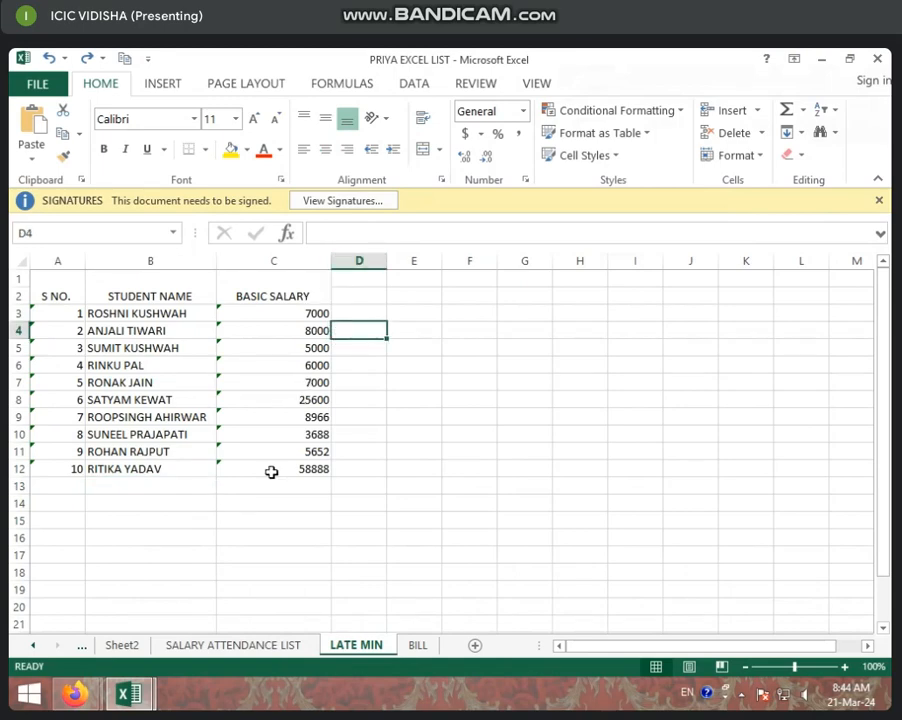
# Narrow column C to fit the BASIC SALARY heading.
pyautogui.click(329, 262)
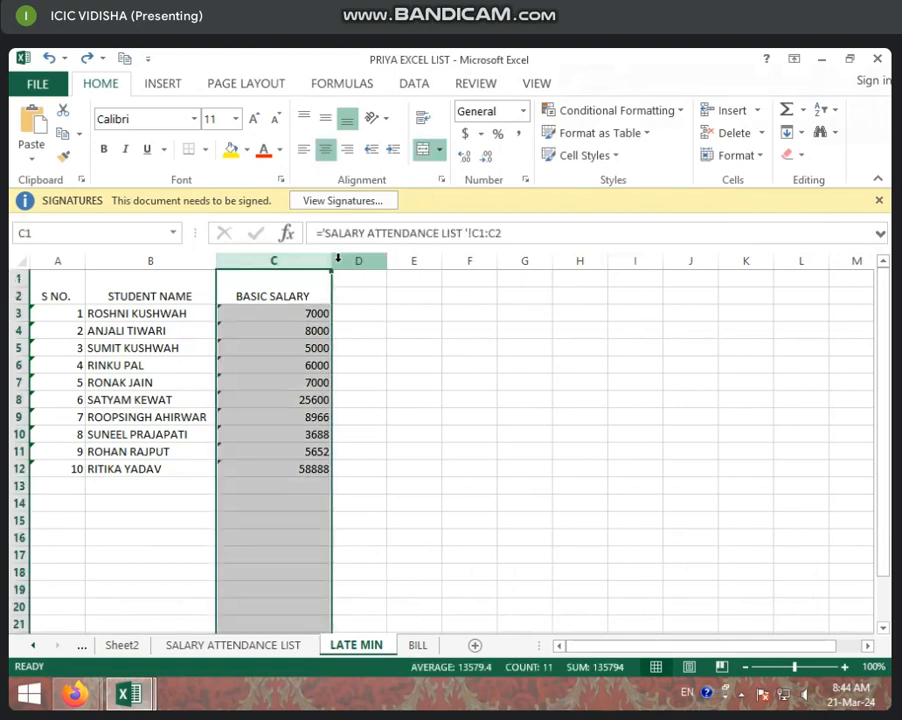
pyautogui.click(352, 261)
pyautogui.moveTo(331, 261); pyautogui.dragTo(306, 262)
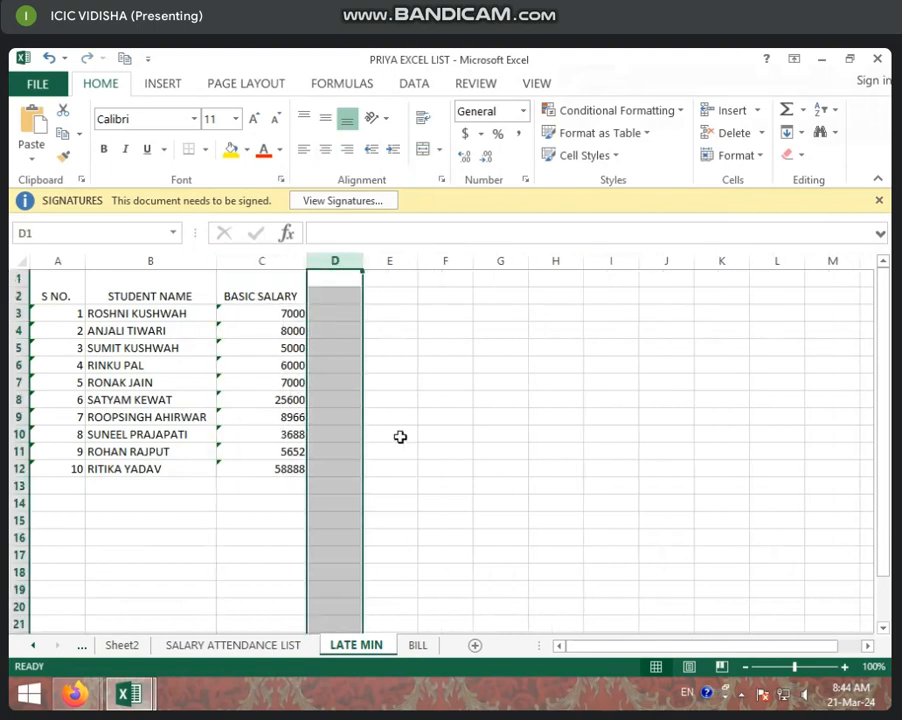
# Number the day columns 1 to 31 across row 1 starting at D1.
pyautogui.click(286, 644)
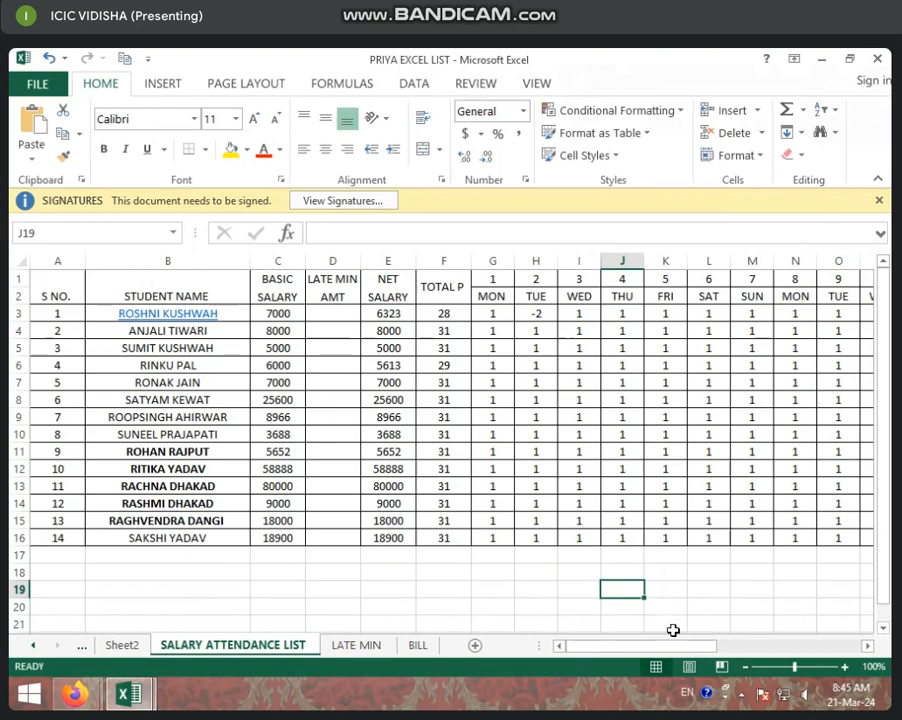
pyautogui.click(386, 650)
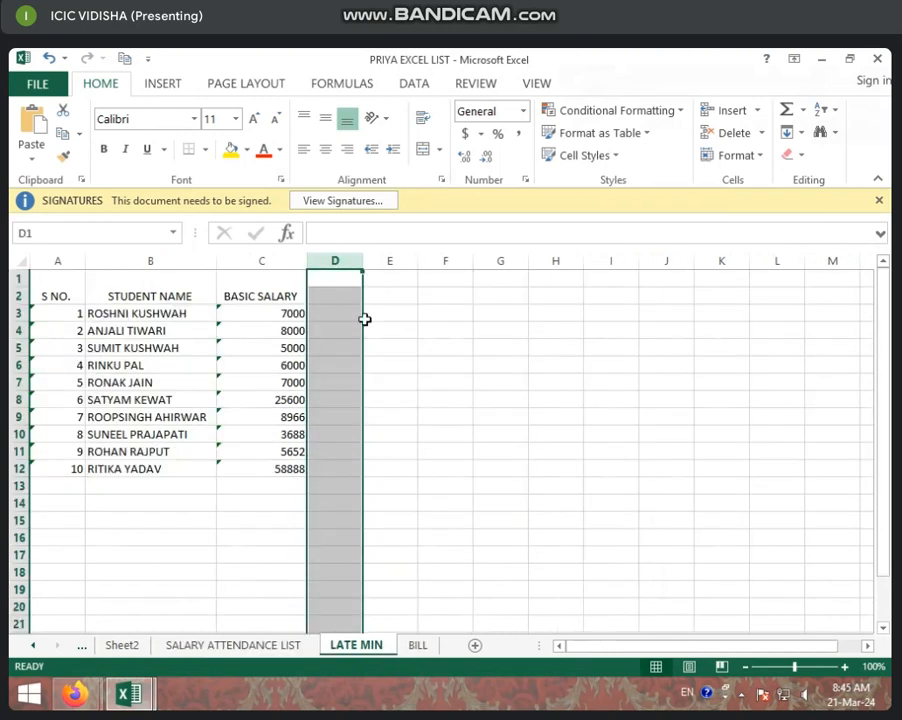
pyautogui.click(352, 279)
pyautogui.write('1')
pyautogui.press('Tab')
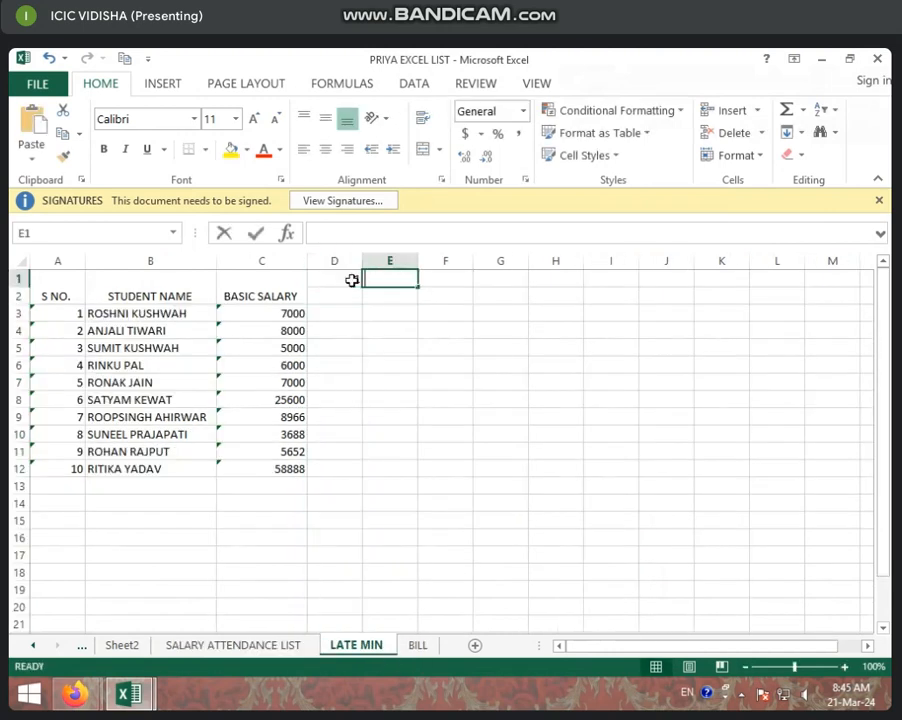
pyautogui.write('2')
pyautogui.moveTo(354, 279); pyautogui.dragTo(400, 284)
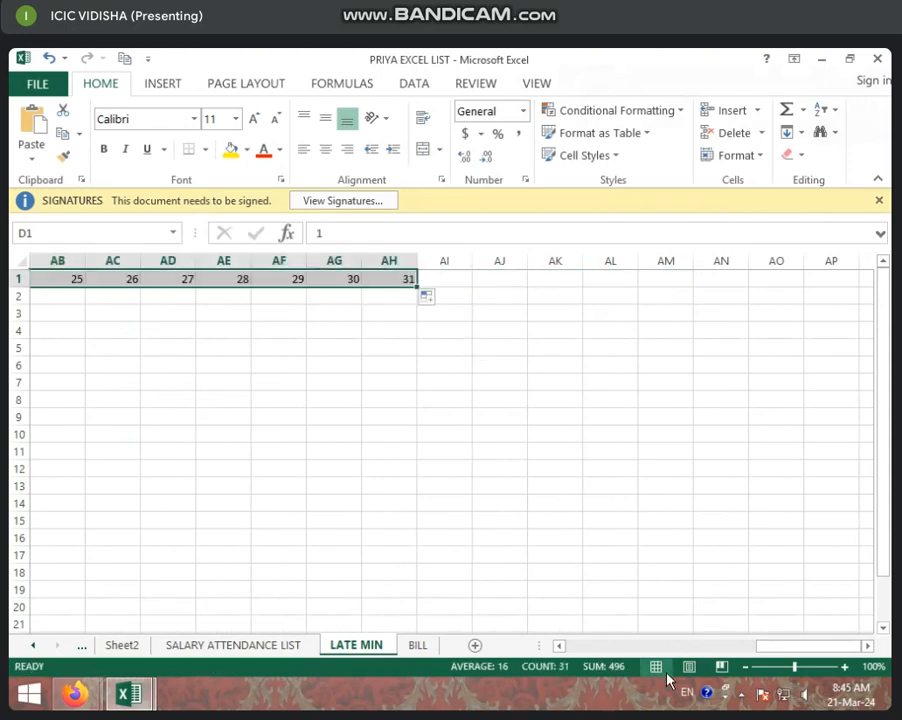
pyautogui.moveTo(772, 651); pyautogui.dragTo(545, 652)
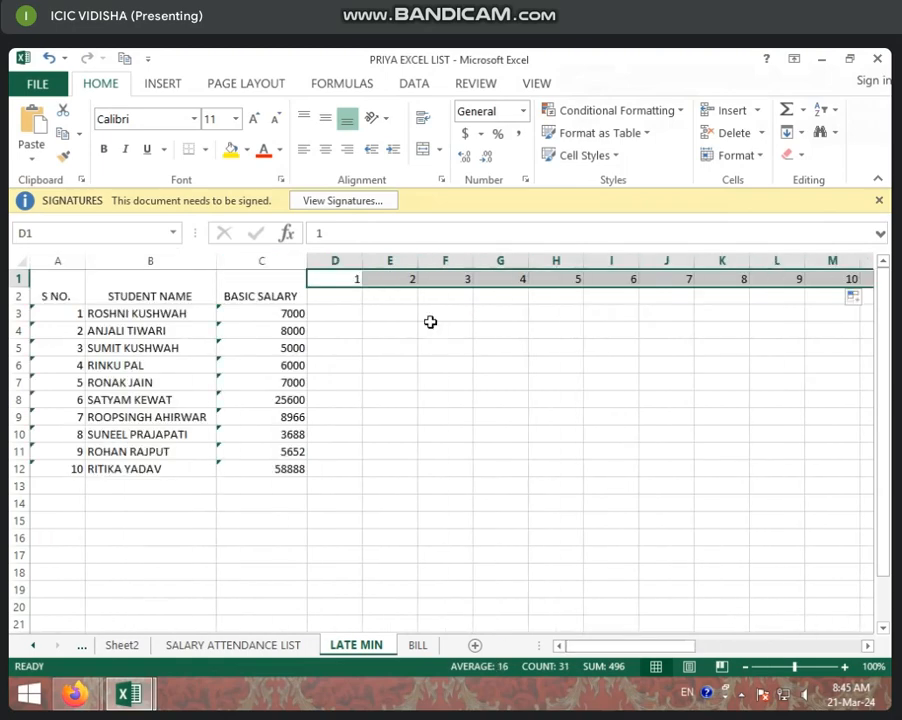
# Enter MON and TUE in D2:E2 and fill the weekday series across row 2 to column AH.
pyautogui.click(343, 296)
pyautogui.write('M')
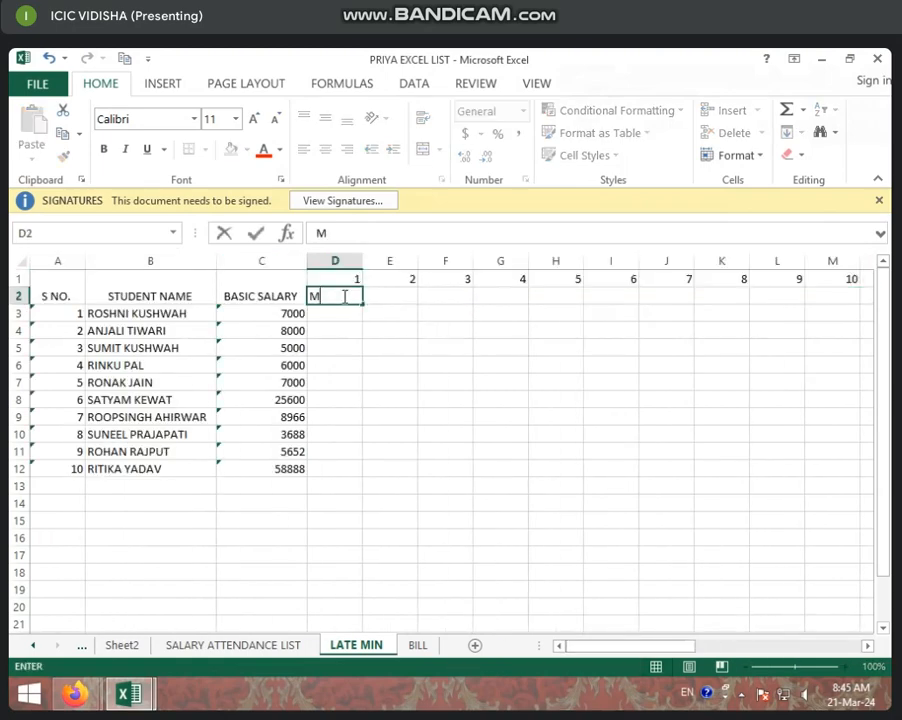
pyautogui.write('ON')
pyautogui.press('Tab')
pyautogui.write('TUE')
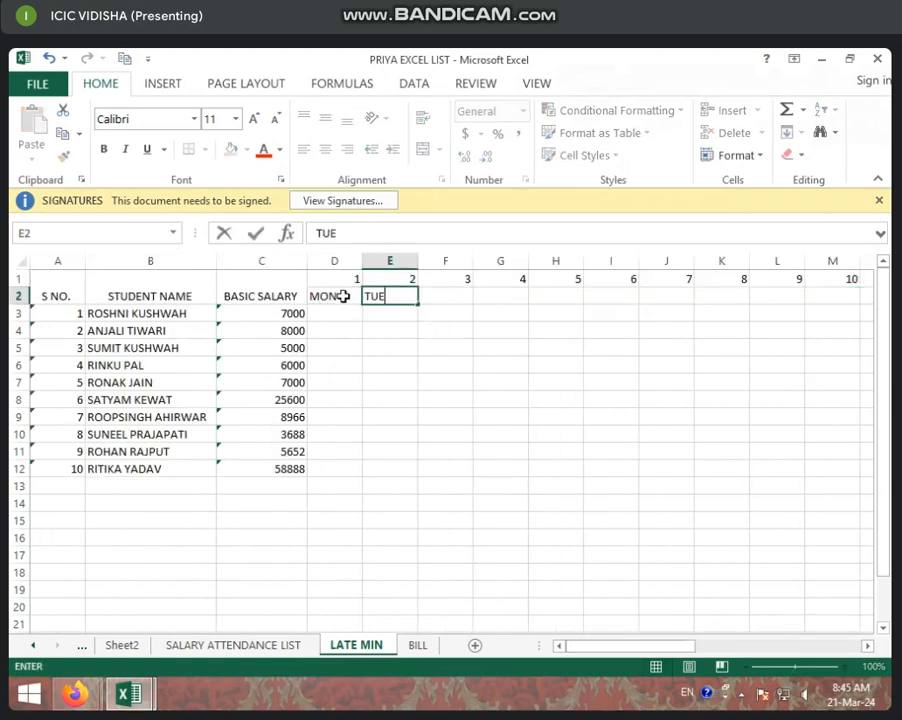
pyautogui.moveTo(343, 296); pyautogui.dragTo(823, 299)
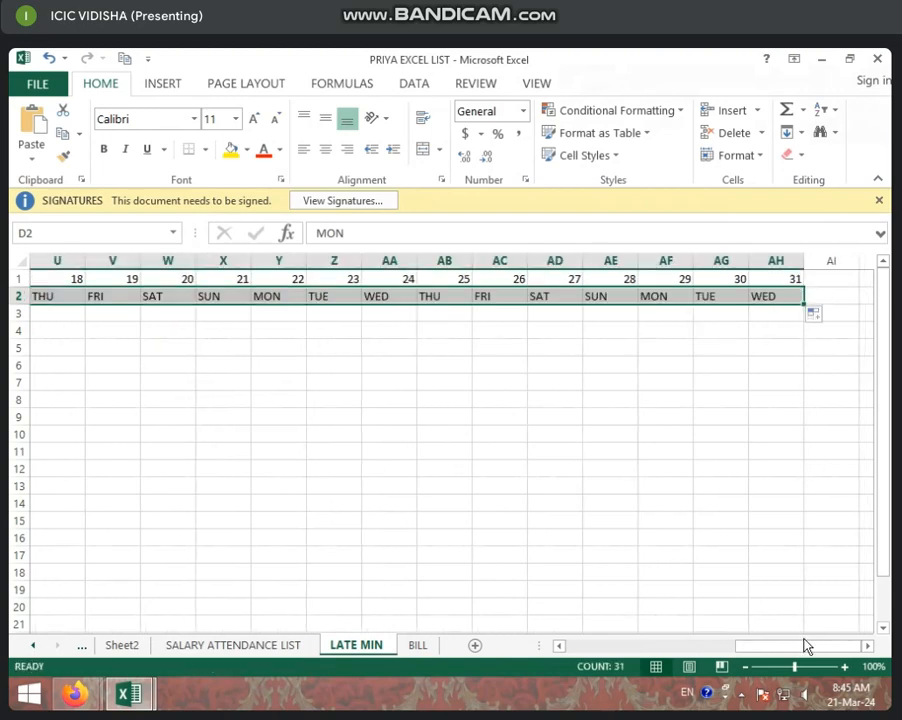
pyautogui.moveTo(808, 649); pyautogui.dragTo(546, 619)
pyautogui.click(500, 384)
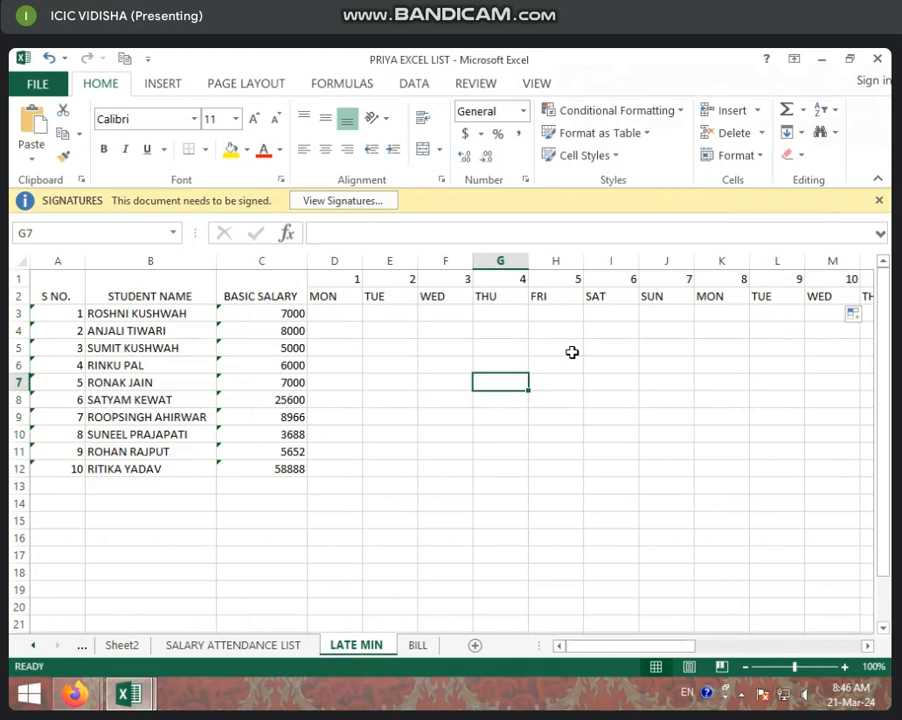
# Enter late minutes of 5 for the first student and 2 for the second student on day 1.
pyautogui.click(350, 317)
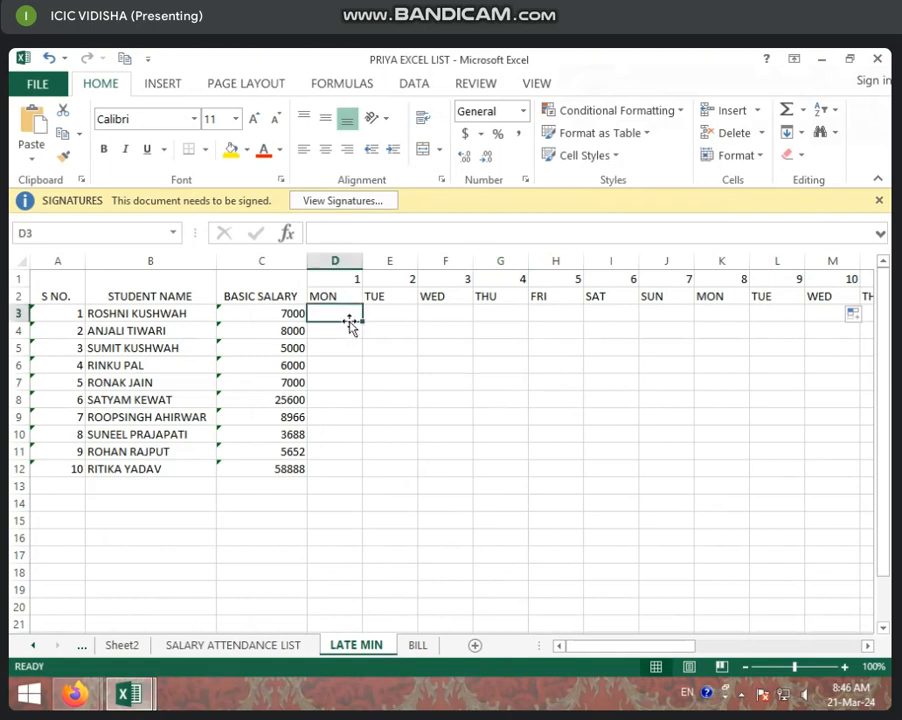
pyautogui.write('5')
pyautogui.press('Return')
pyautogui.write('2')
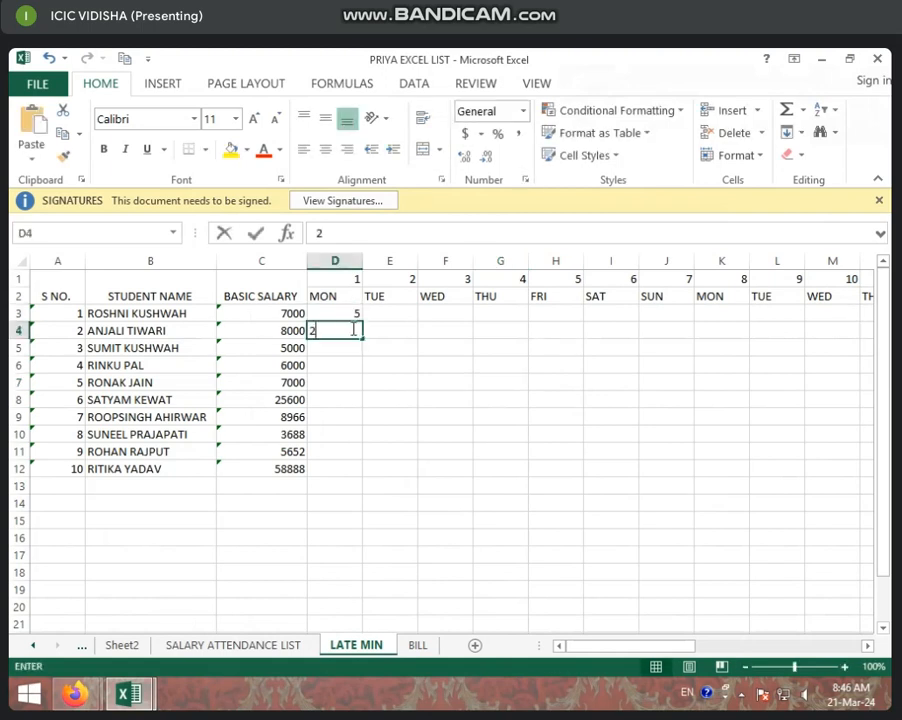
pyautogui.press('Return')
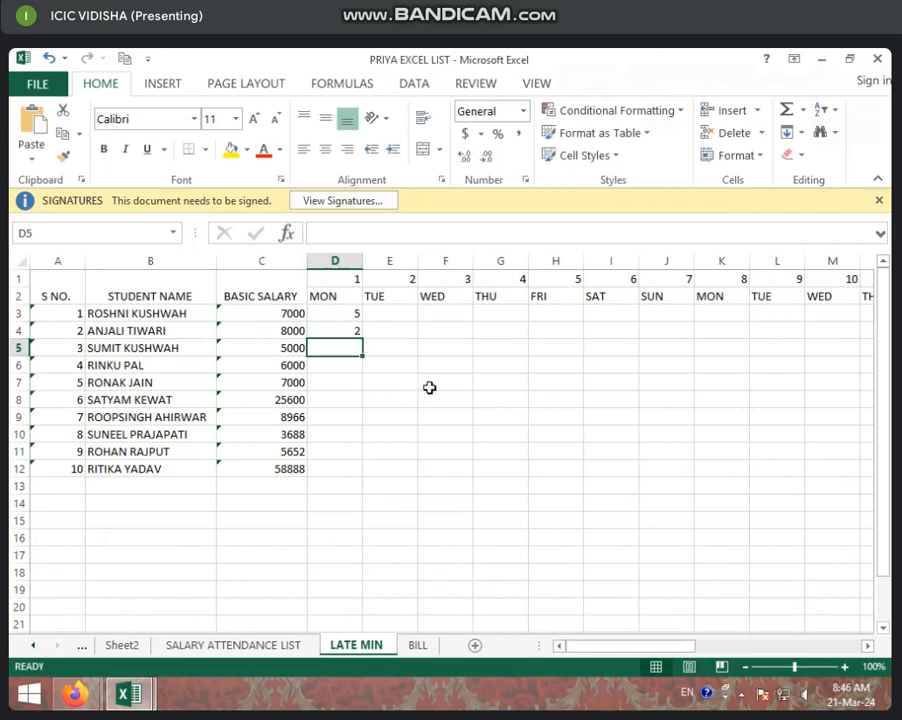
pyautogui.click(458, 396)
pyautogui.click(346, 324)
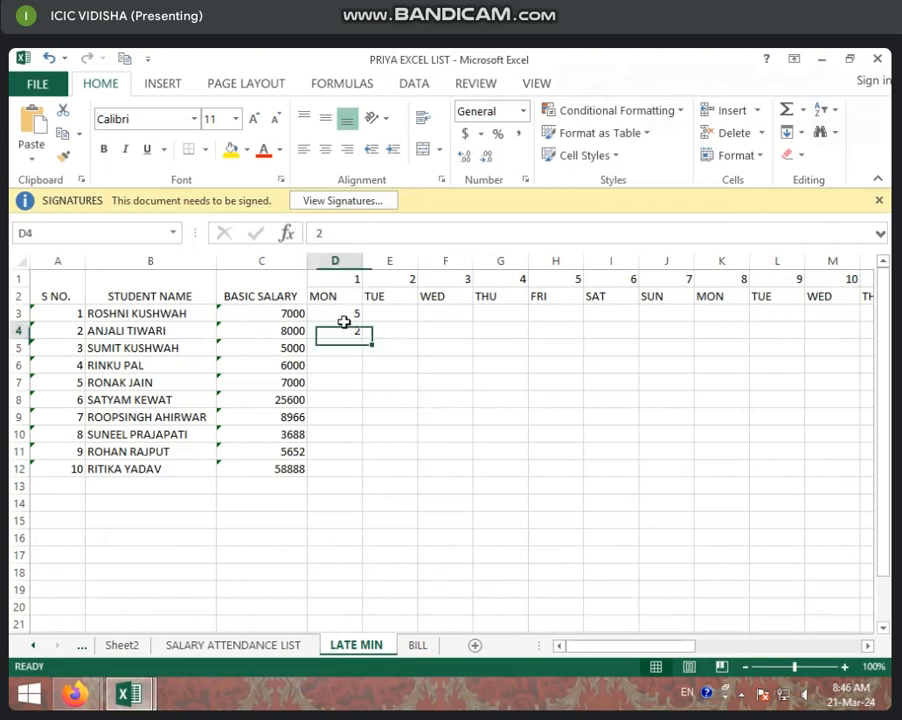
# Set the first student's day 1 late minutes to 2 and fill that value across D3:AH12 for all students and days.
pyautogui.click(346, 315)
pyautogui.write('2')
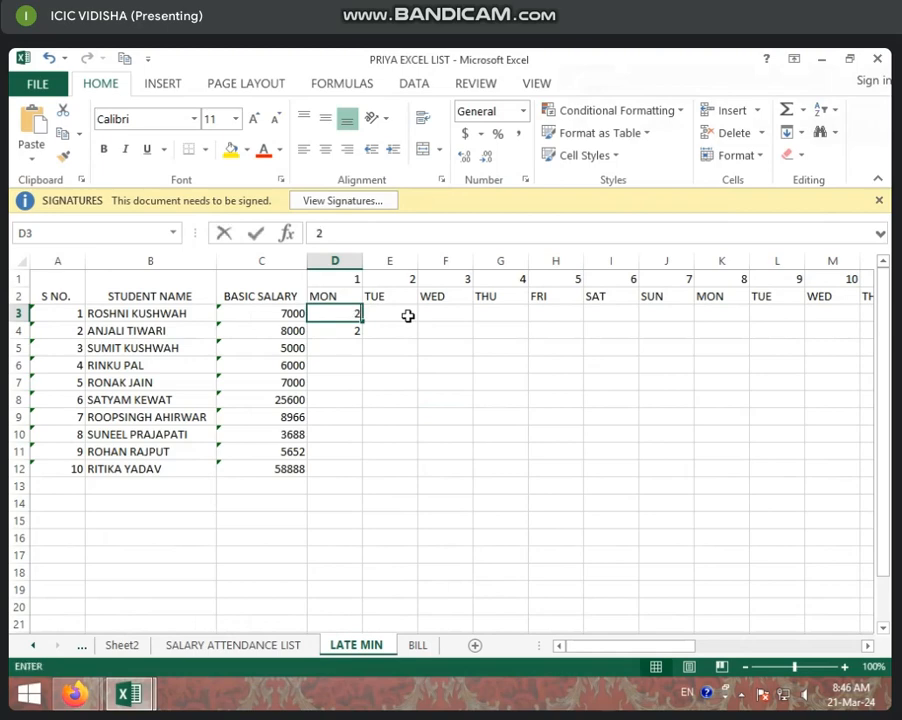
pyautogui.click(395, 347)
pyautogui.click(347, 311)
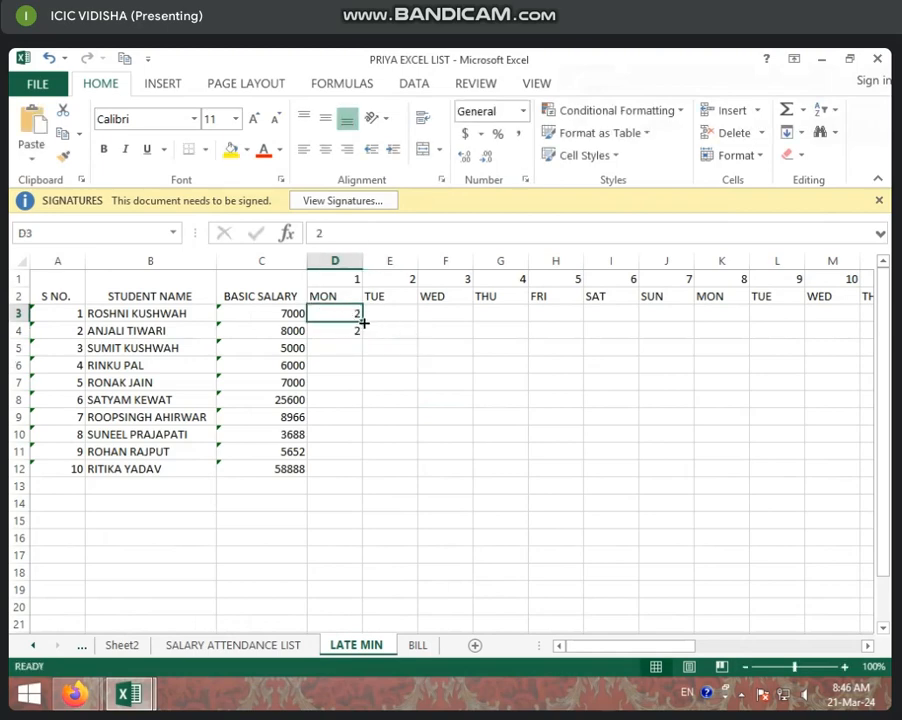
pyautogui.moveTo(364, 321); pyautogui.dragTo(825, 469)
pyautogui.click(410, 367)
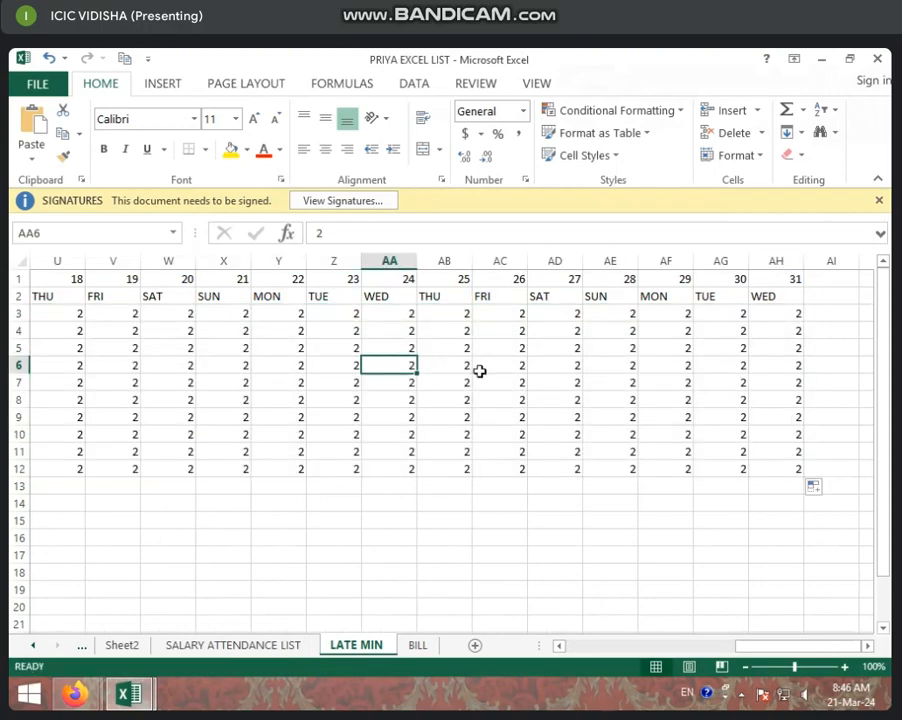